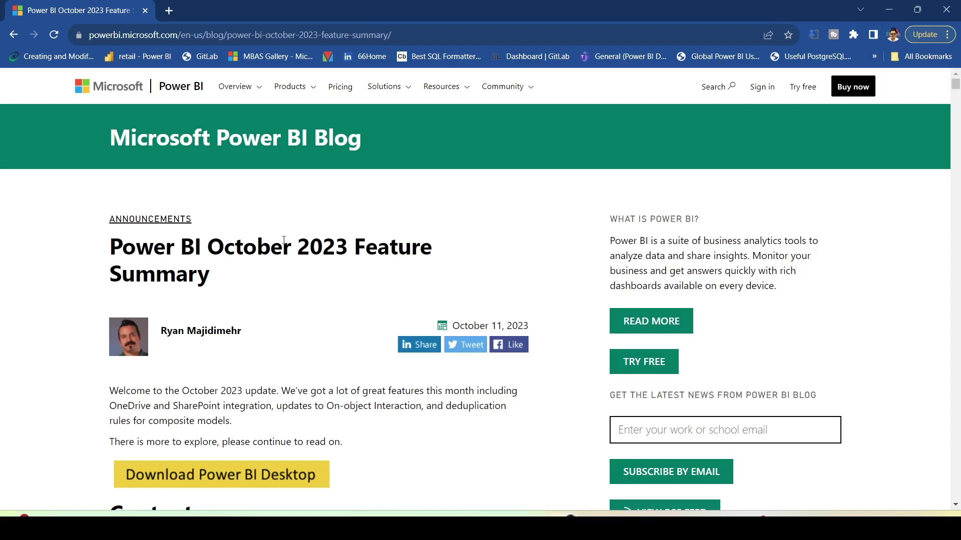
# Step: Circle the powerbi.microsoft.com and October 2023 feature summary URL parts, then box the Model explorer contents entry
pyautogui.moveTo(81, 24)
pyautogui.mouseDown()
pyautogui.moveTo(93, 35)
pyautogui.moveTo(187, 46)
pyautogui.mouseUp()
pyautogui.moveTo(211, 17); pyautogui.dragTo(428, 52)
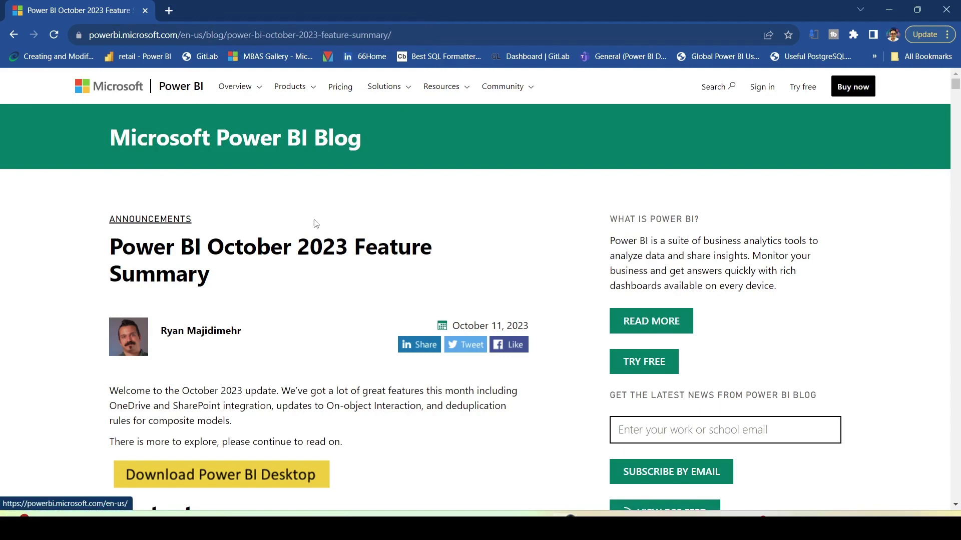
pyautogui.scroll(-8, 313, 221)
pyautogui.scroll(-1, 275, 269)
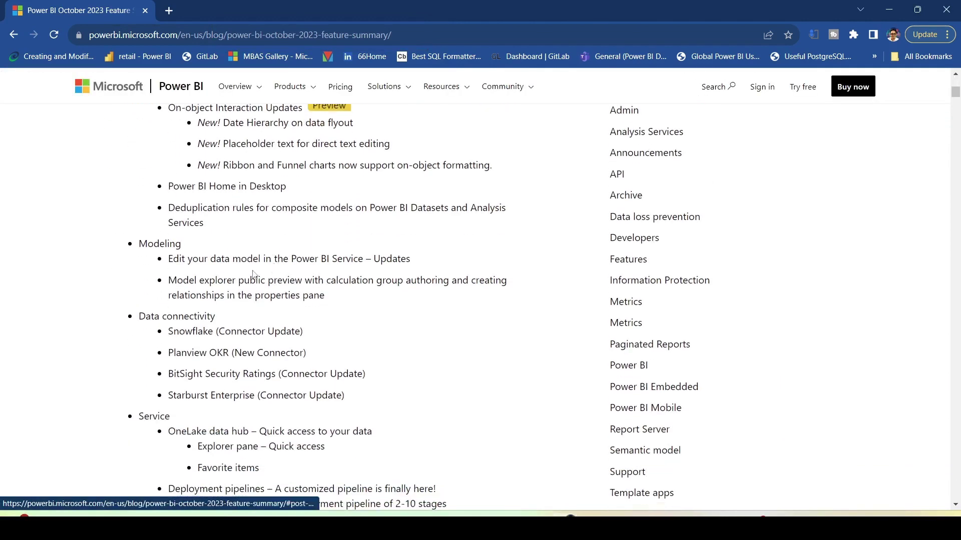
pyautogui.moveTo(141, 269)
pyautogui.mouseDown()
pyautogui.moveTo(218, 296)
pyautogui.moveTo(540, 305)
pyautogui.mouseUp()
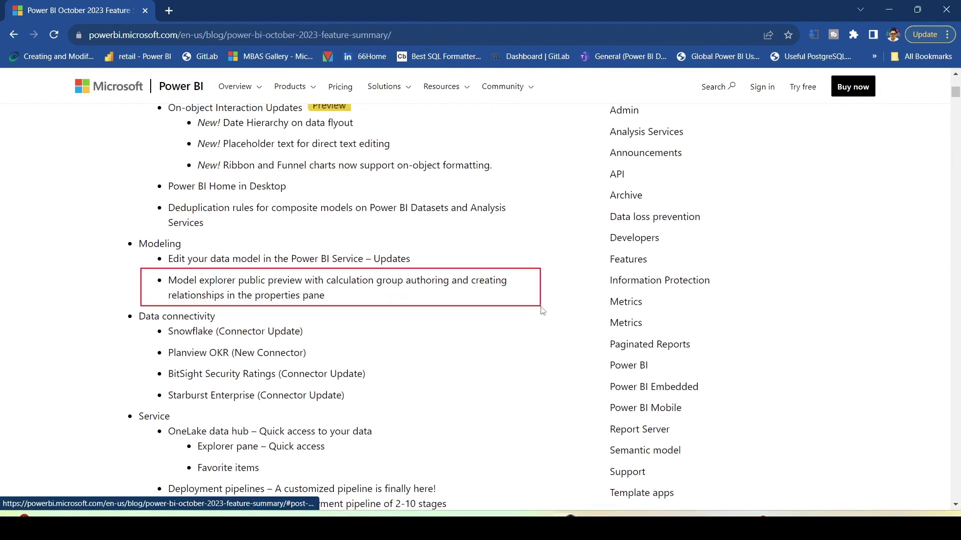
pyautogui.click(379, 289)
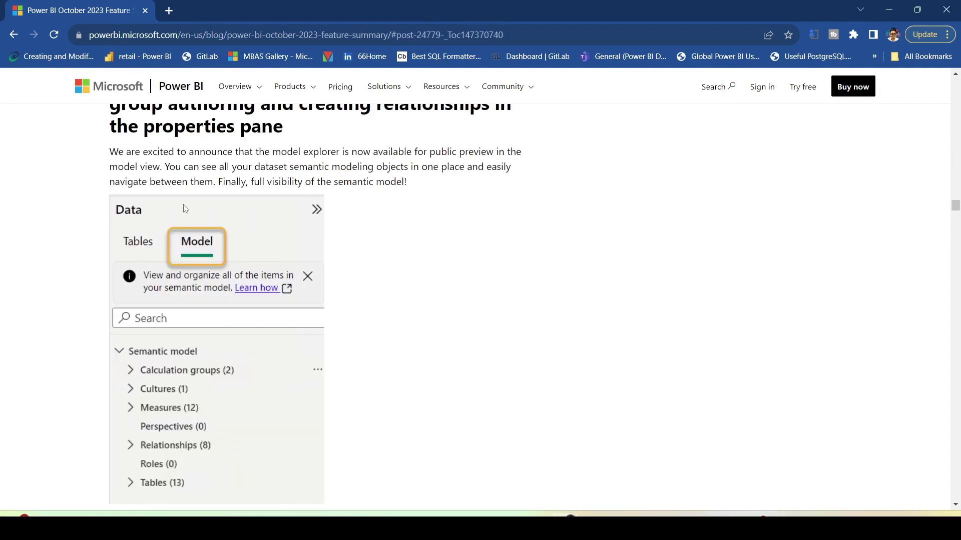
pyautogui.scroll(1, 214, 220)
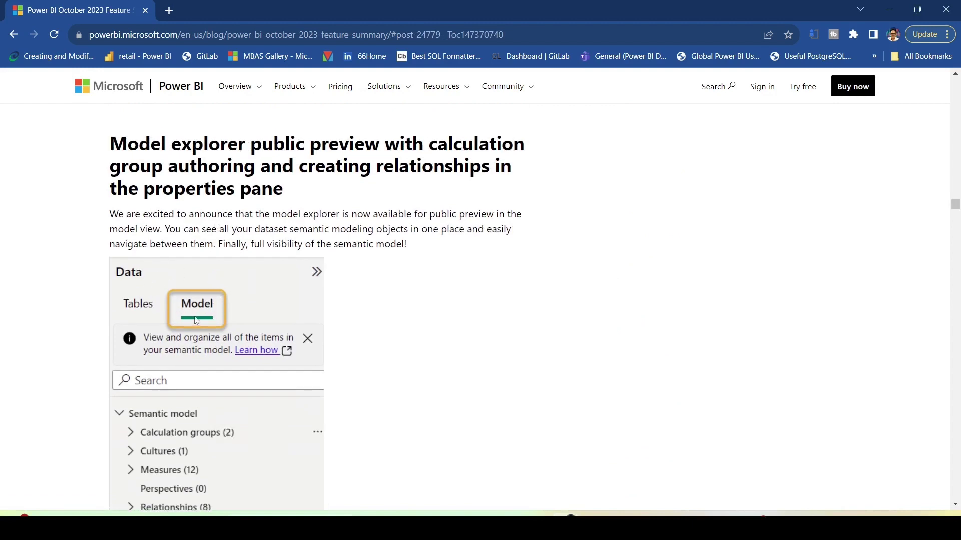
pyautogui.moveTo(168, 233); pyautogui.dragTo(510, 232)
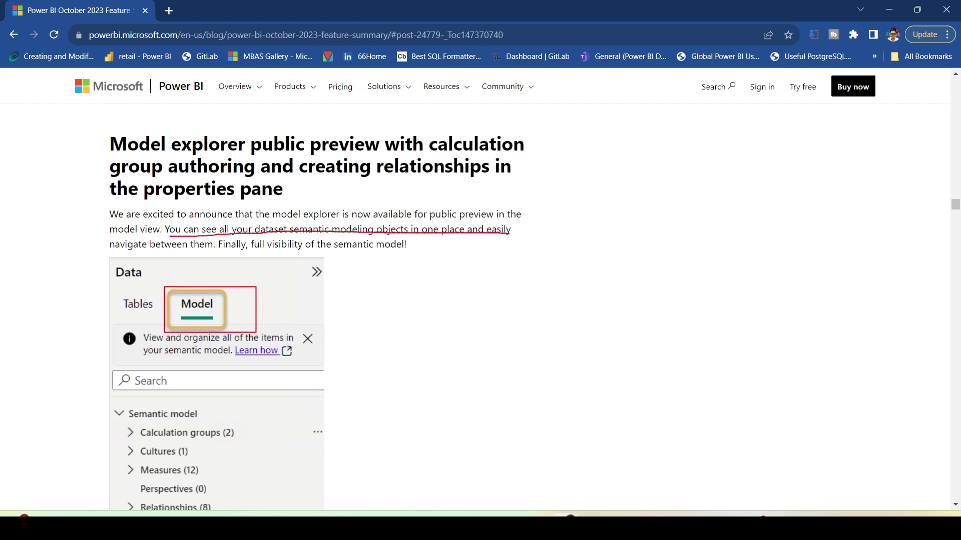
pyautogui.moveTo(106, 253); pyautogui.dragTo(377, 252)
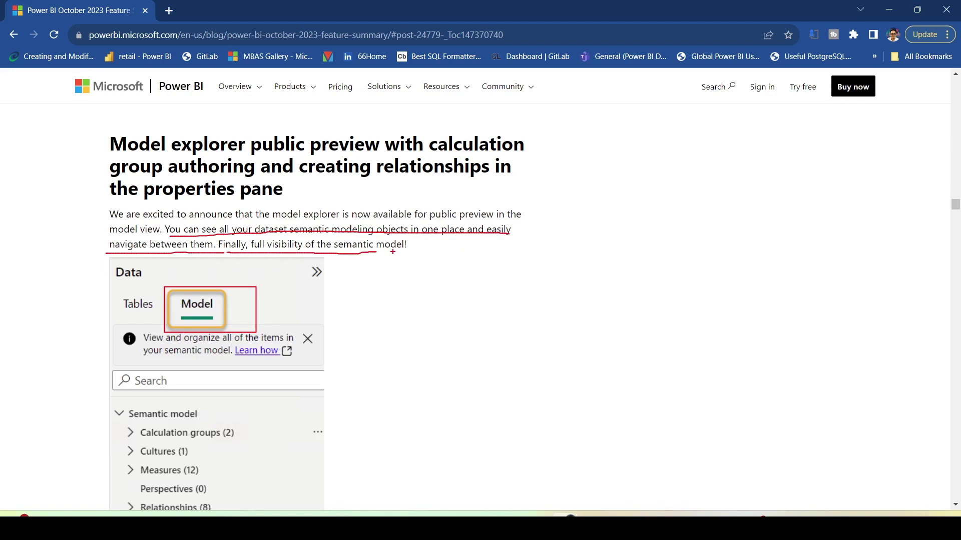
pyautogui.moveTo(393, 252); pyautogui.dragTo(429, 242)
pyautogui.press('Escape')
pyautogui.scroll(-1, 382, 279)
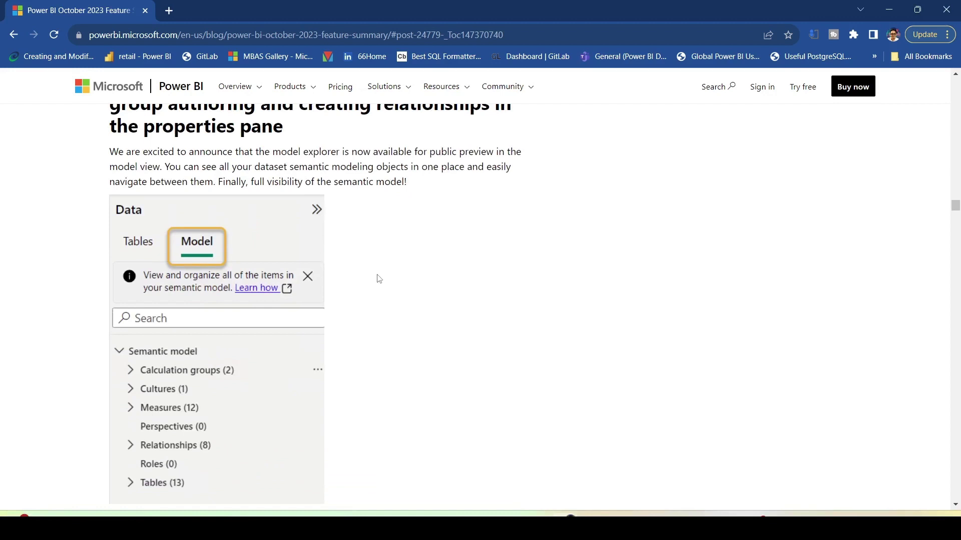
pyautogui.moveTo(161, 229); pyautogui.dragTo(246, 258)
pyautogui.press('Escape')
pyautogui.scroll(-1, 248, 263)
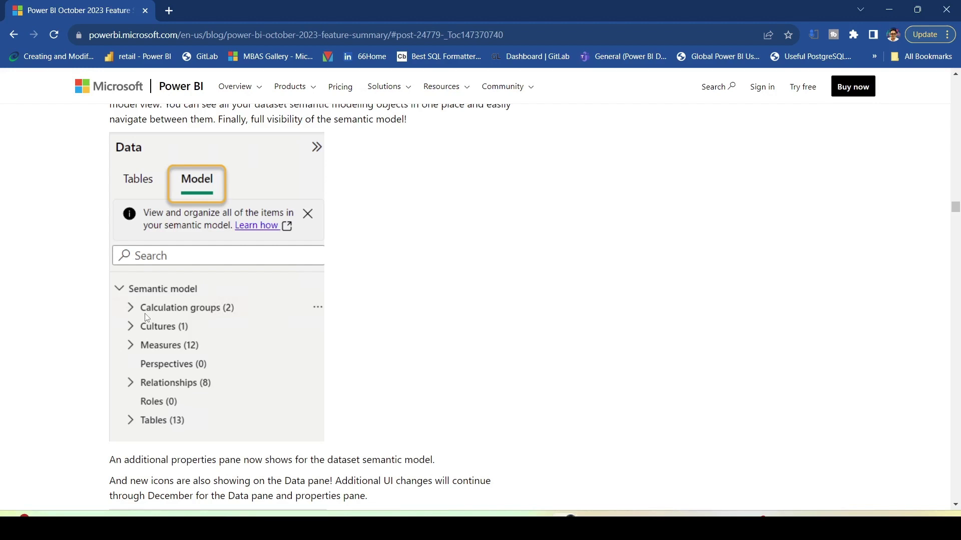
pyautogui.scroll(-1, 145, 315)
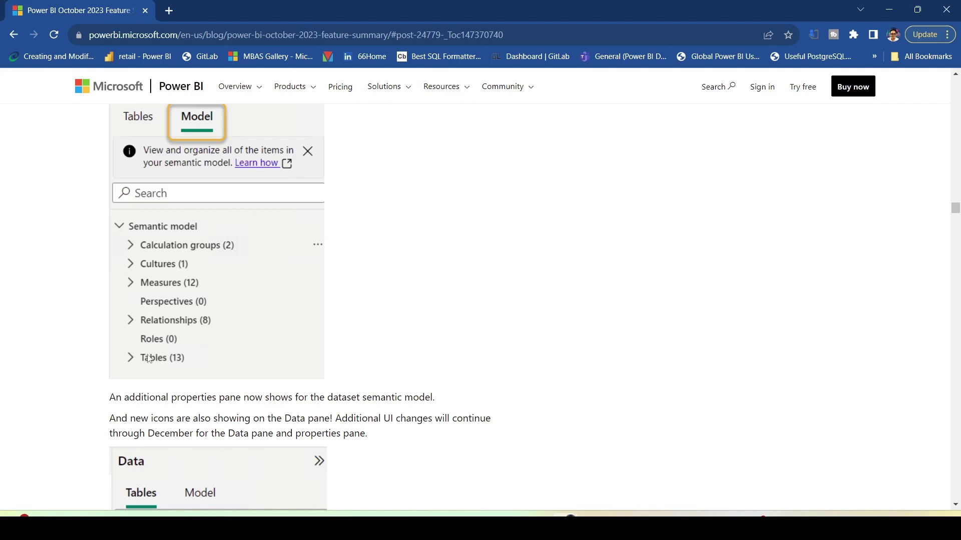
pyautogui.scroll(-5, 149, 360)
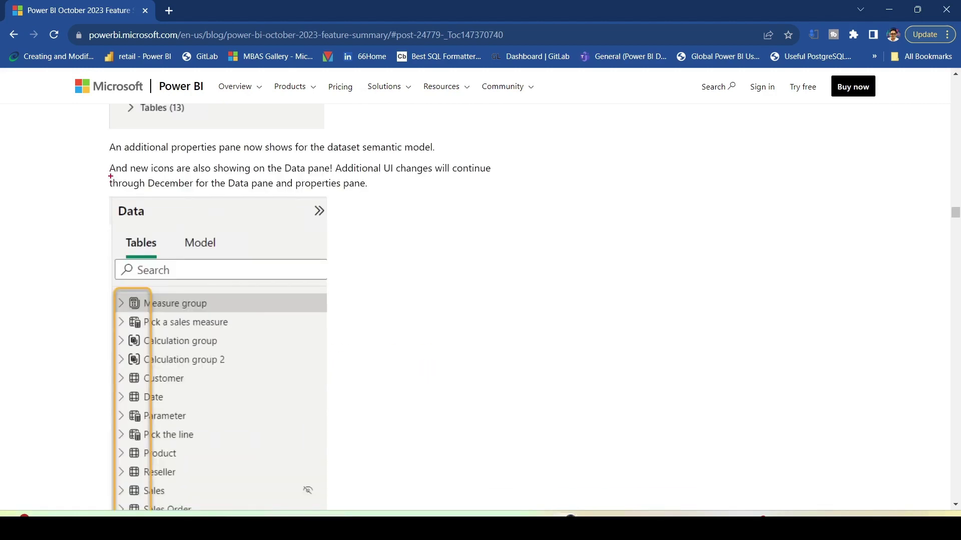
pyautogui.moveTo(110, 177); pyautogui.dragTo(497, 175)
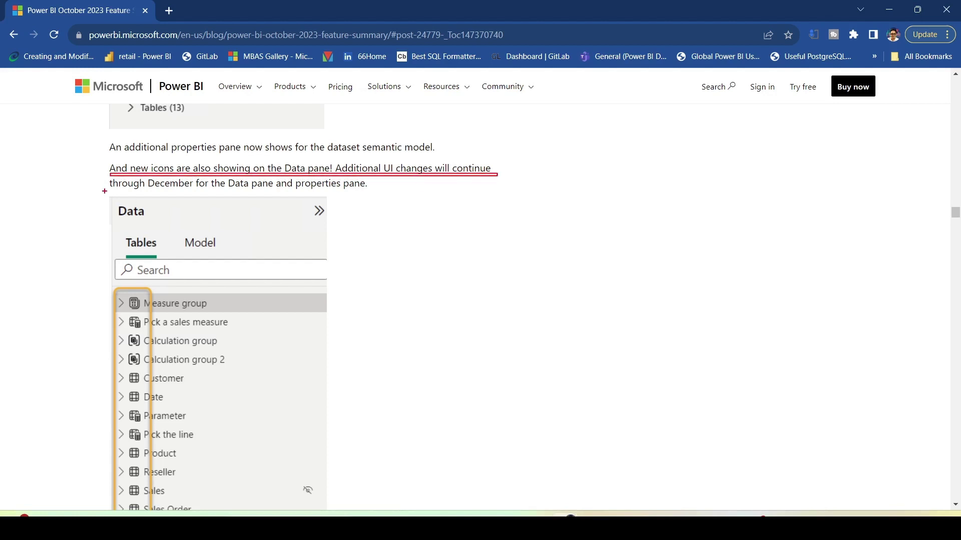
pyautogui.moveTo(106, 191); pyautogui.dragTo(370, 191)
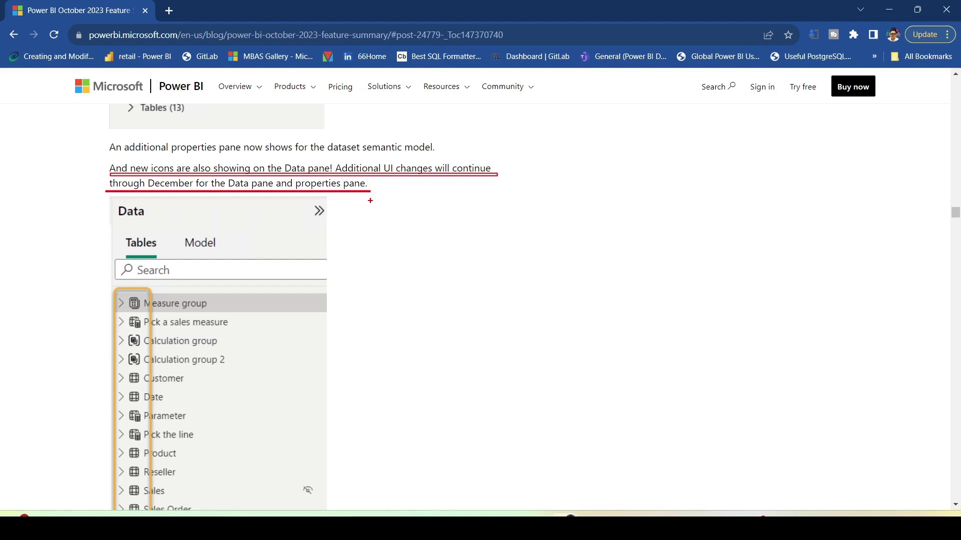
# Step: Scroll through the calculation group and relationship screenshots, then switch to the AT Small github report
pyautogui.press('Escape')
pyautogui.scroll(-7, 371, 205)
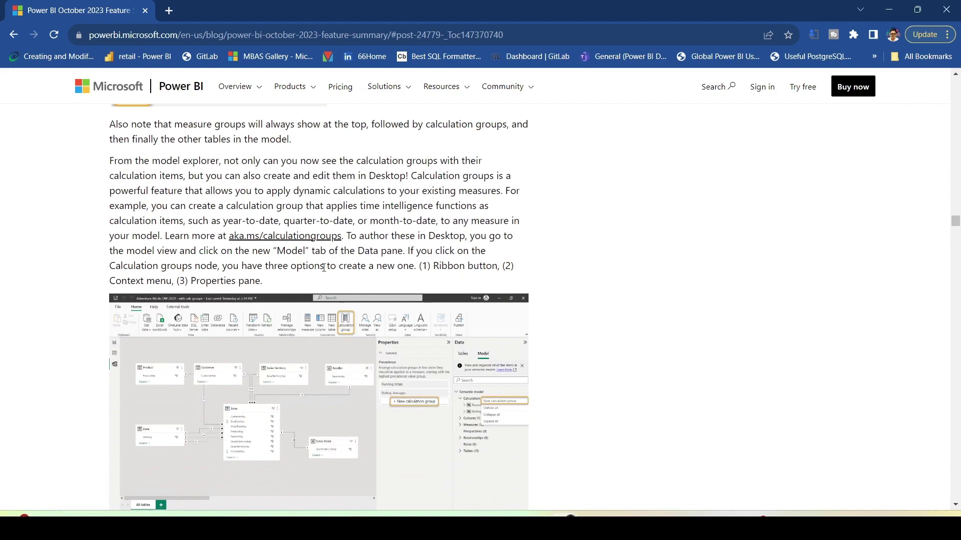
pyautogui.scroll(-6, 435, 331)
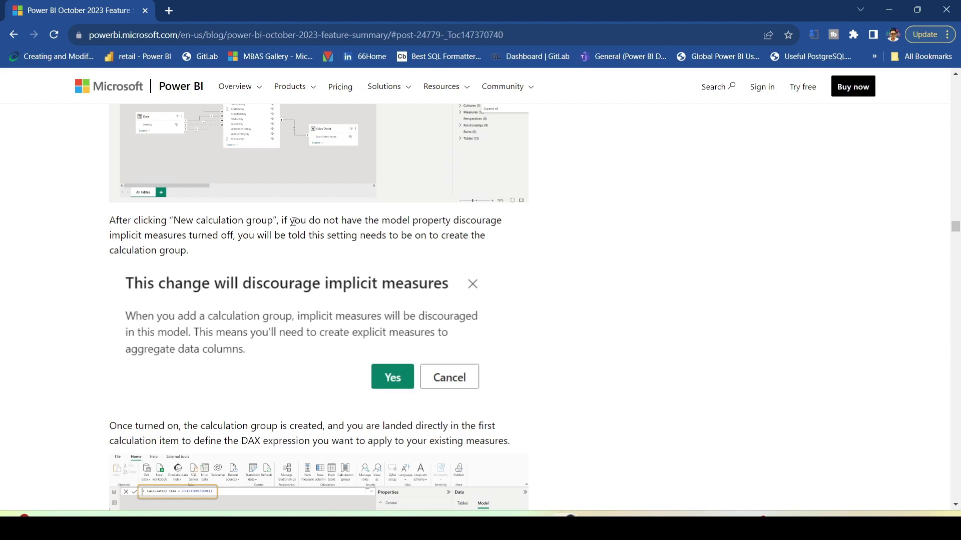
pyautogui.moveTo(294, 222); pyautogui.dragTo(307, 223)
pyautogui.scroll(-8, 235, 224)
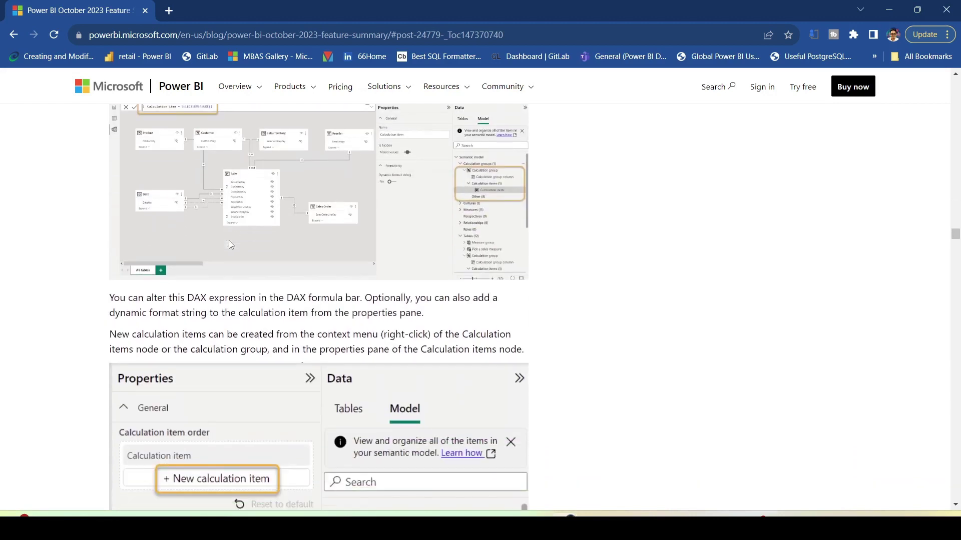
pyautogui.scroll(-6, 230, 244)
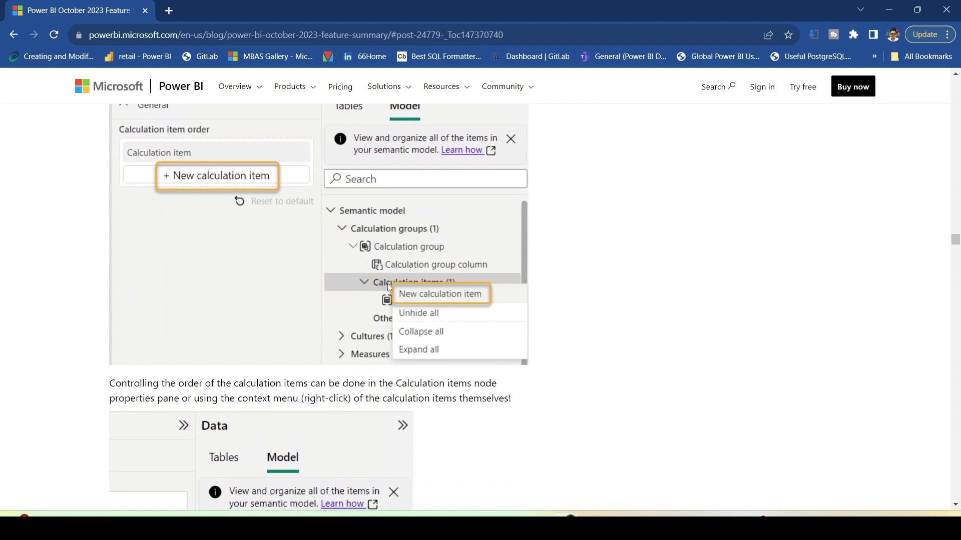
pyautogui.scroll(-7, 384, 286)
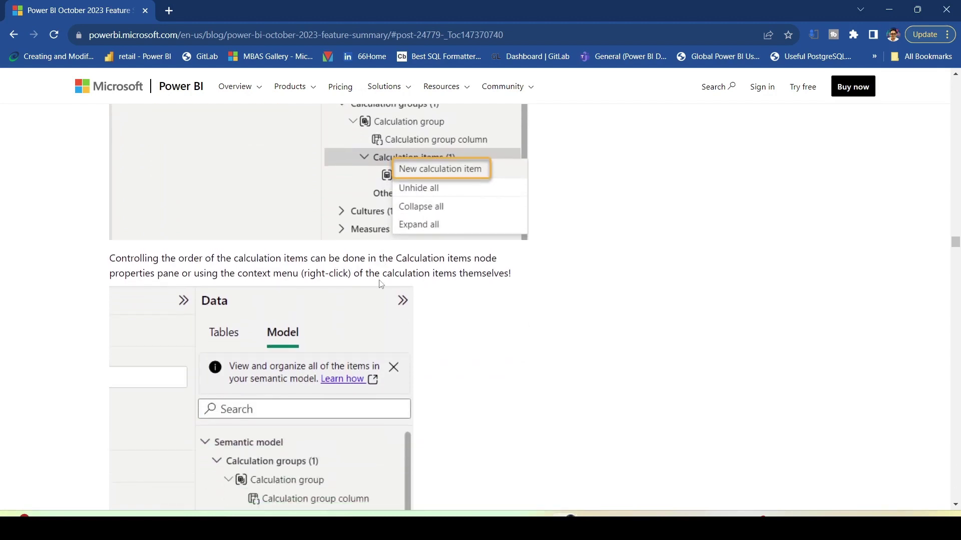
pyautogui.scroll(-10, 380, 284)
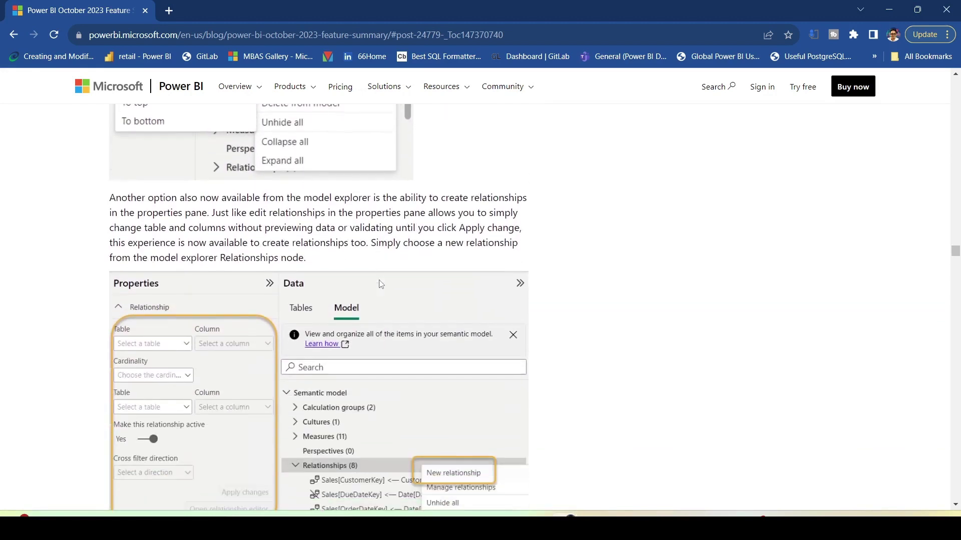
pyautogui.scroll(-6, 379, 283)
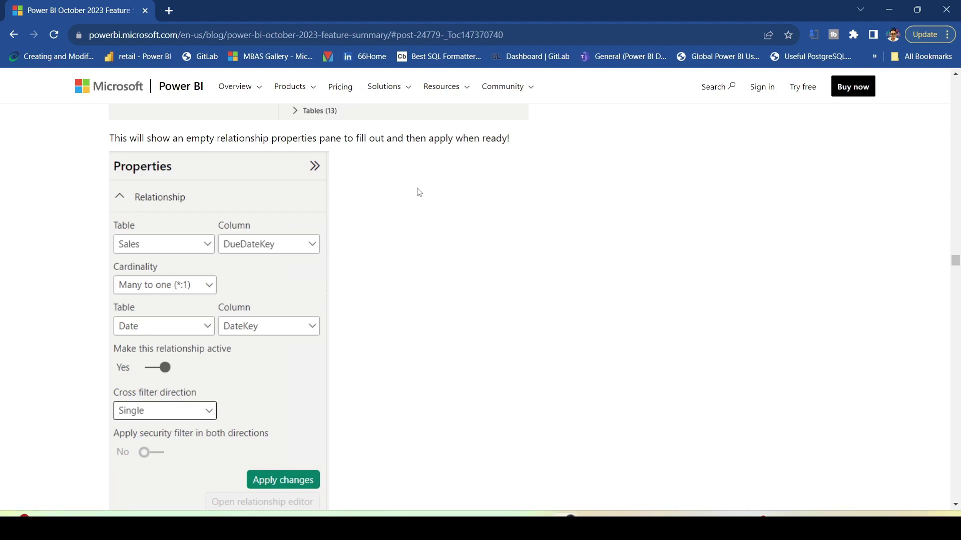
pyautogui.hotkey('alt', 'Tab')
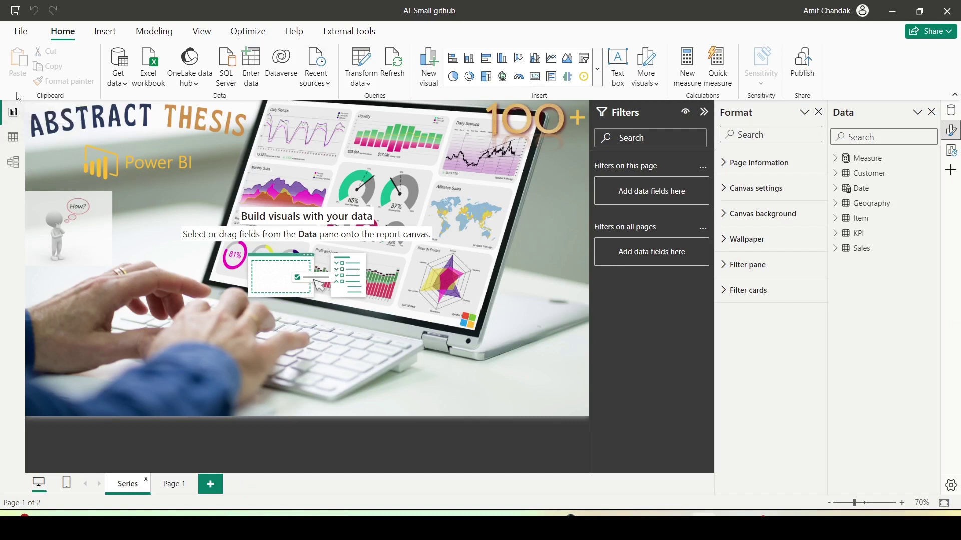
pyautogui.click(21, 31)
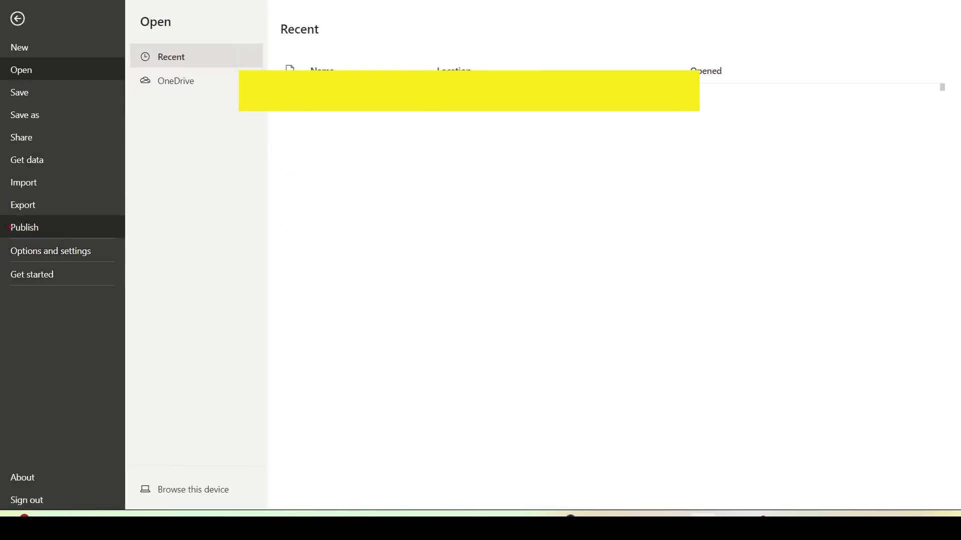
pyautogui.click(50, 251)
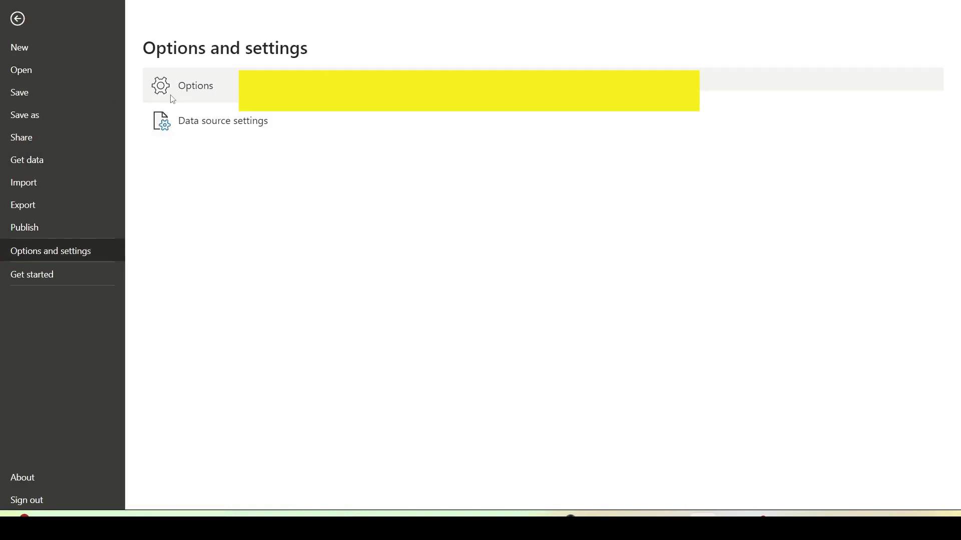
pyautogui.click(141, 72)
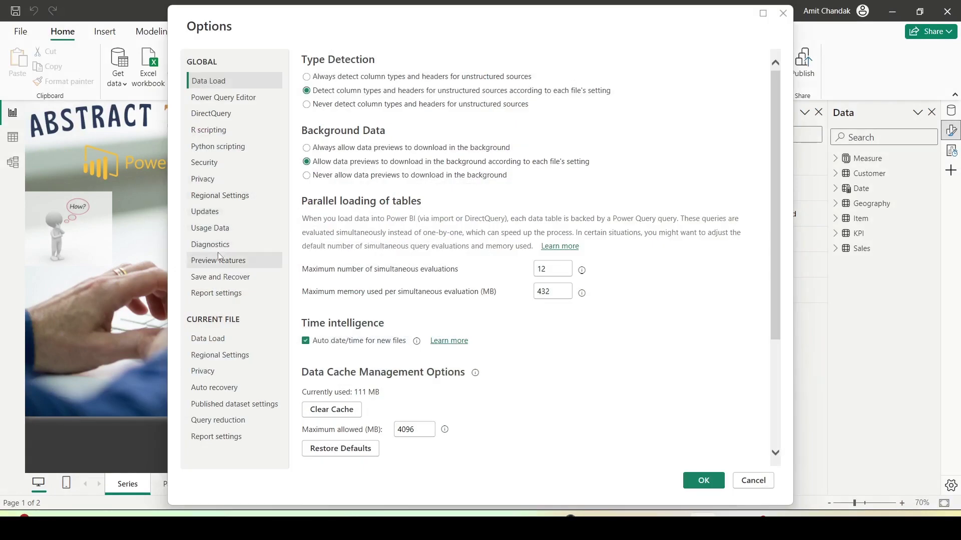
pyautogui.hotkey('ctrl', '2')
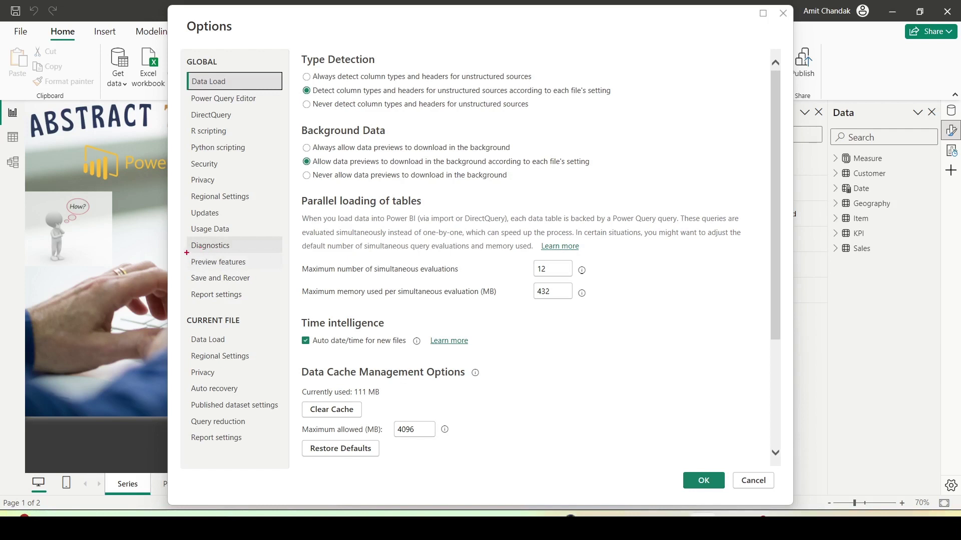
pyautogui.click(238, 262)
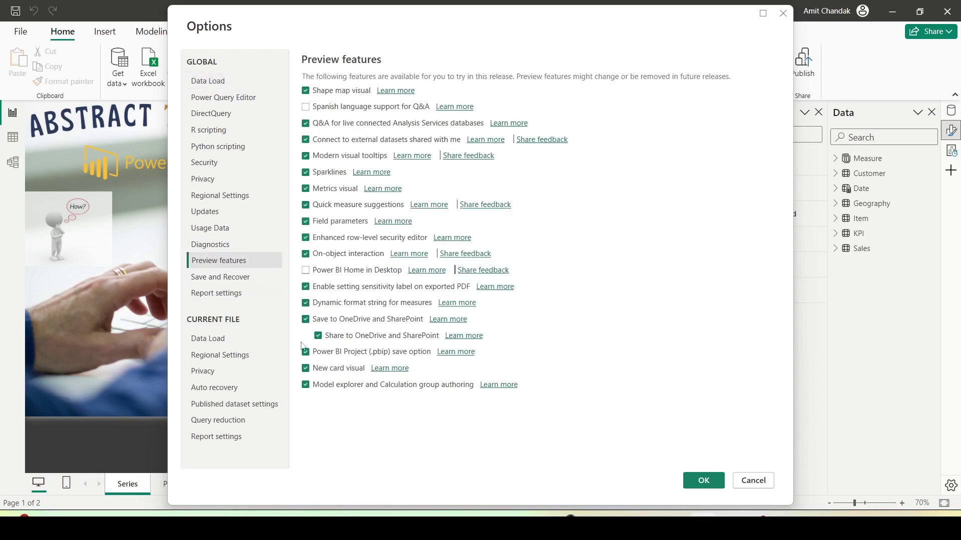
pyautogui.hotkey('ctrl', '2')
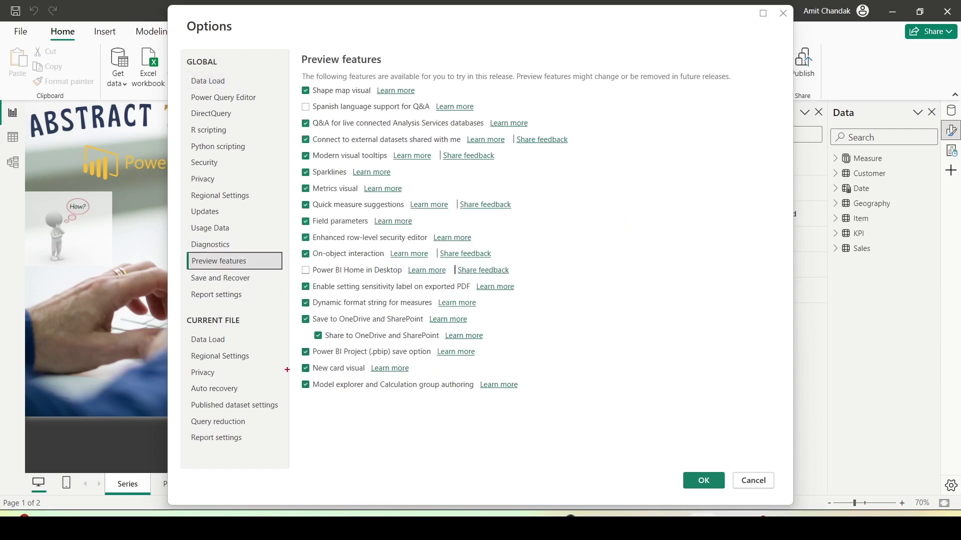
pyautogui.moveTo(298, 378)
pyautogui.mouseDown()
pyautogui.moveTo(403, 399)
pyautogui.moveTo(524, 399)
pyautogui.mouseUp()
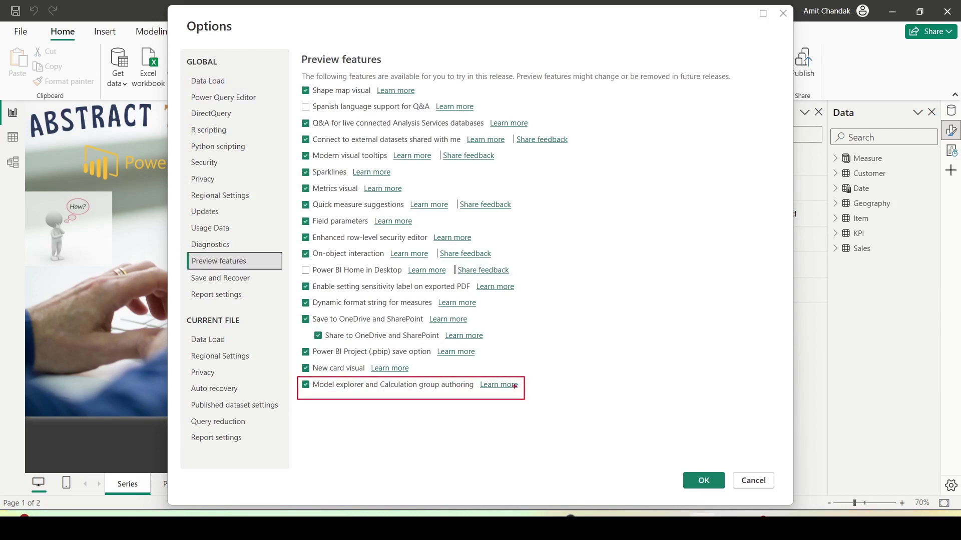
pyautogui.moveTo(471, 377); pyautogui.dragTo(525, 399)
pyautogui.moveTo(670, 466); pyautogui.dragTo(729, 496)
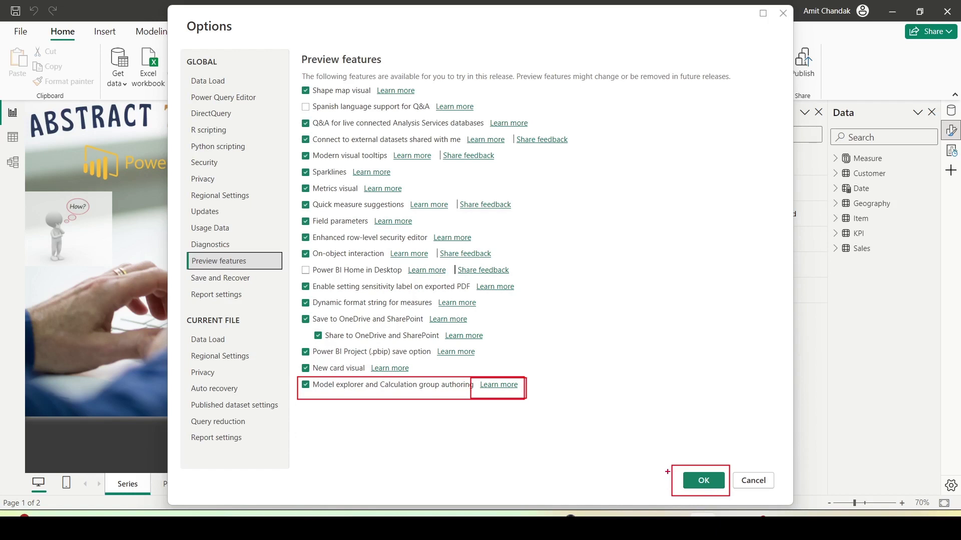
pyautogui.click(753, 481)
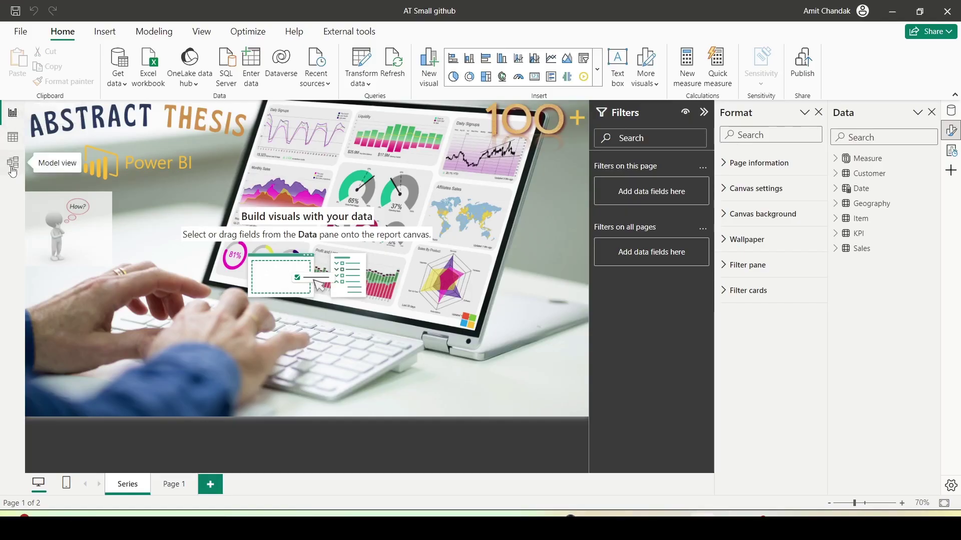
# Step: In Model view, expand the Semantic model tree and mark the two ways to add a calculation group
pyautogui.click(12, 169)
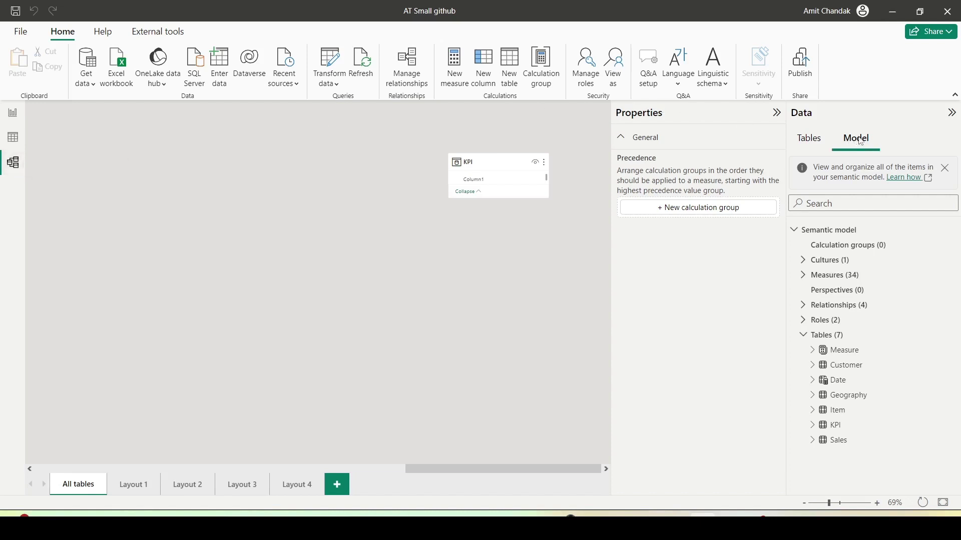
pyautogui.click(810, 140)
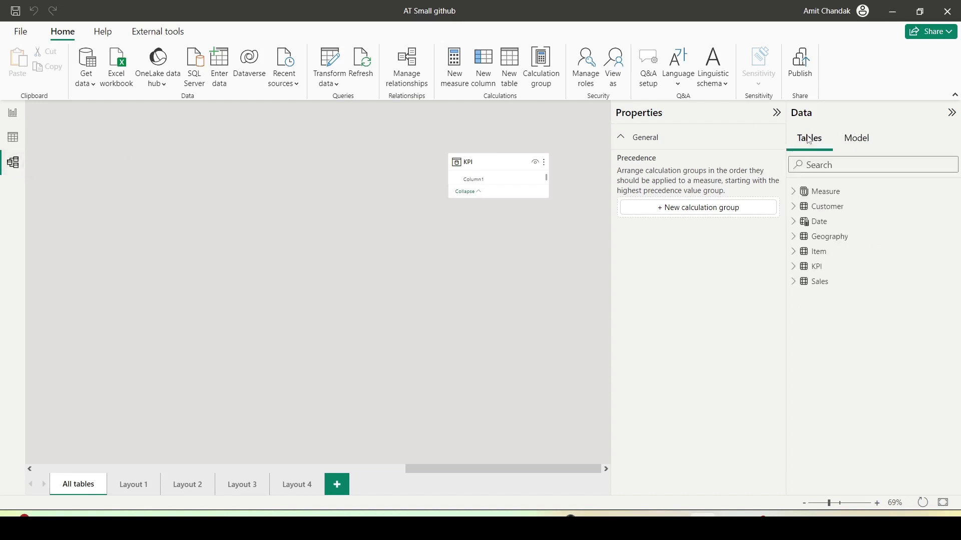
pyautogui.click(852, 144)
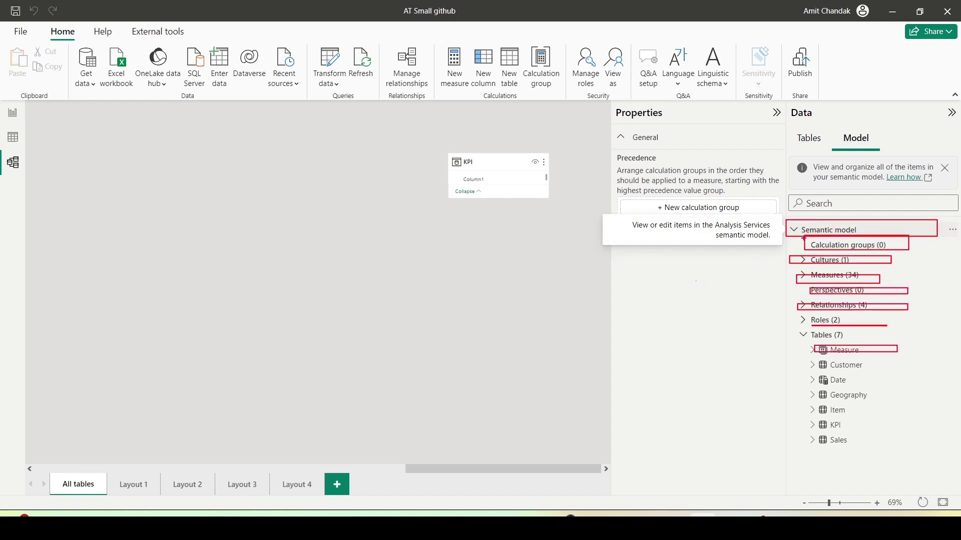
pyautogui.click(794, 230)
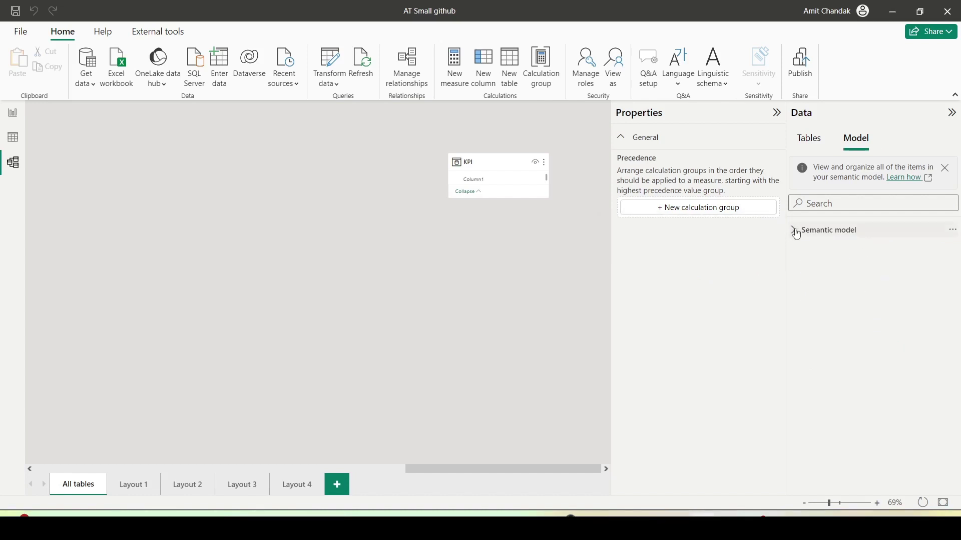
pyautogui.click(795, 232)
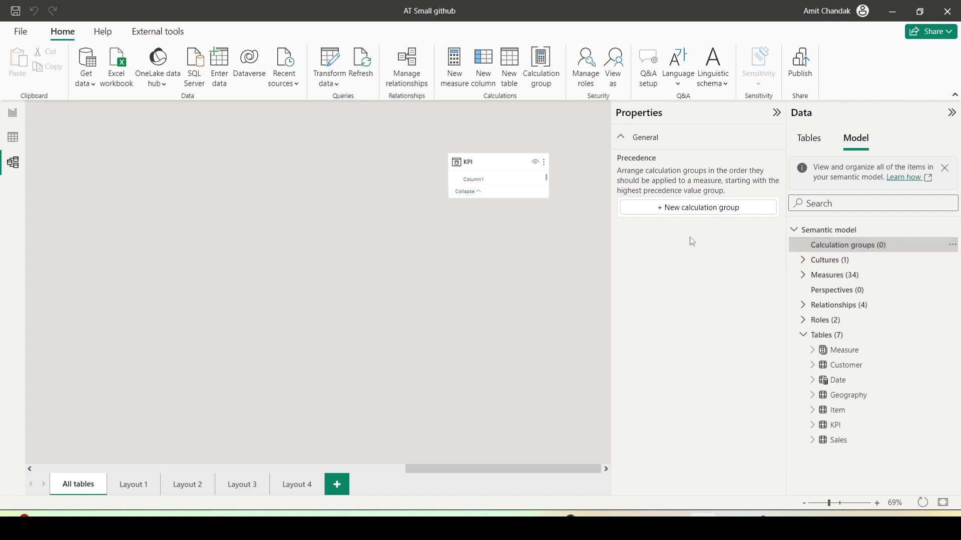
pyautogui.moveTo(618, 191); pyautogui.dragTo(783, 224)
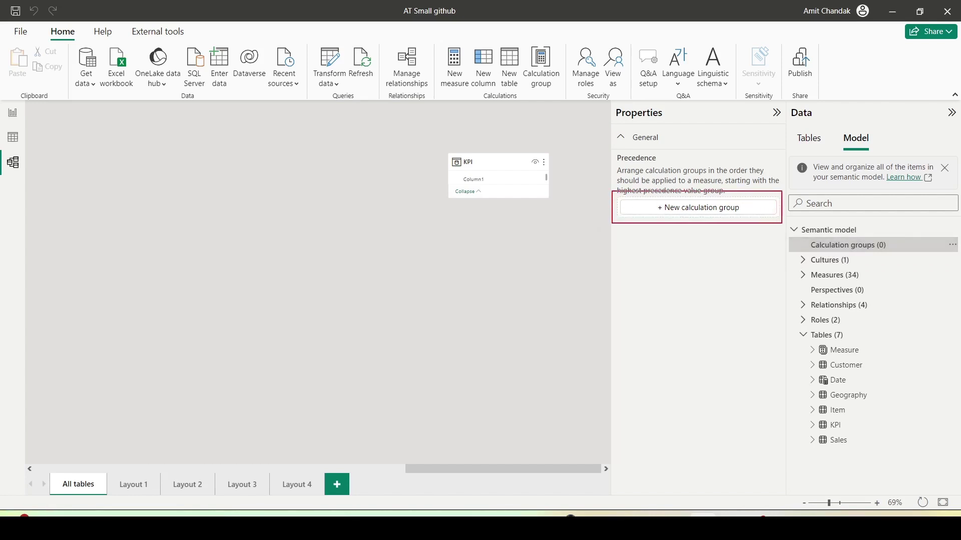
pyautogui.moveTo(519, 41); pyautogui.dragTo(565, 98)
pyautogui.press('Escape')
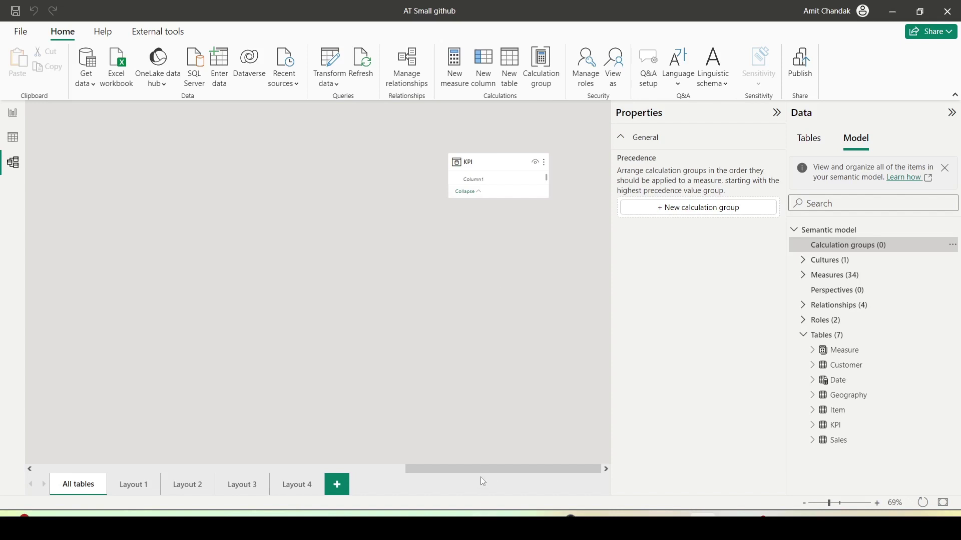
# Step: Pan the diagram and outline the Sales, Date, Item, Geography and Customer tables
pyautogui.moveTo(480, 469); pyautogui.dragTo(120, 471)
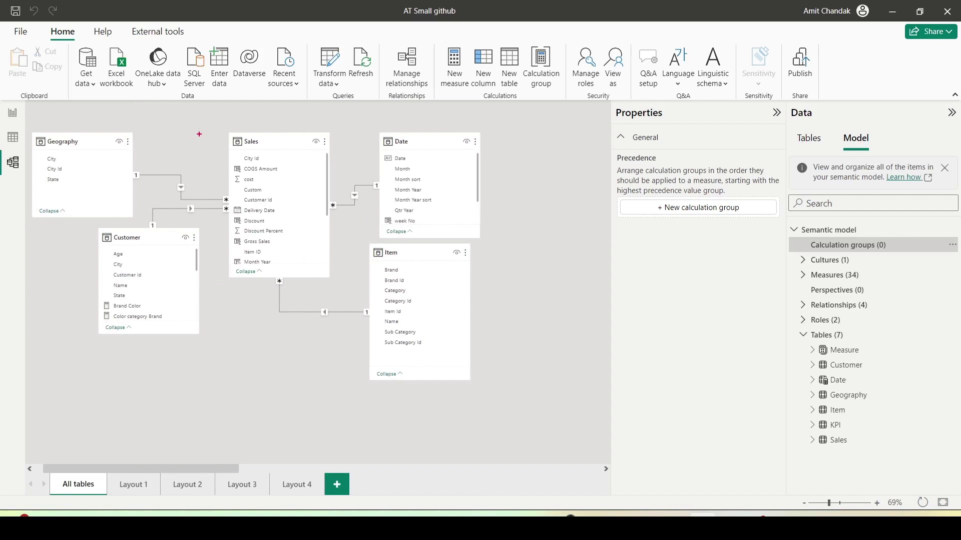
pyautogui.moveTo(209, 128)
pyautogui.mouseDown()
pyautogui.moveTo(289, 188)
pyautogui.moveTo(331, 295)
pyautogui.mouseUp()
pyautogui.moveTo(370, 127); pyautogui.dragTo(499, 227)
pyautogui.moveTo(365, 244); pyautogui.dragTo(515, 426)
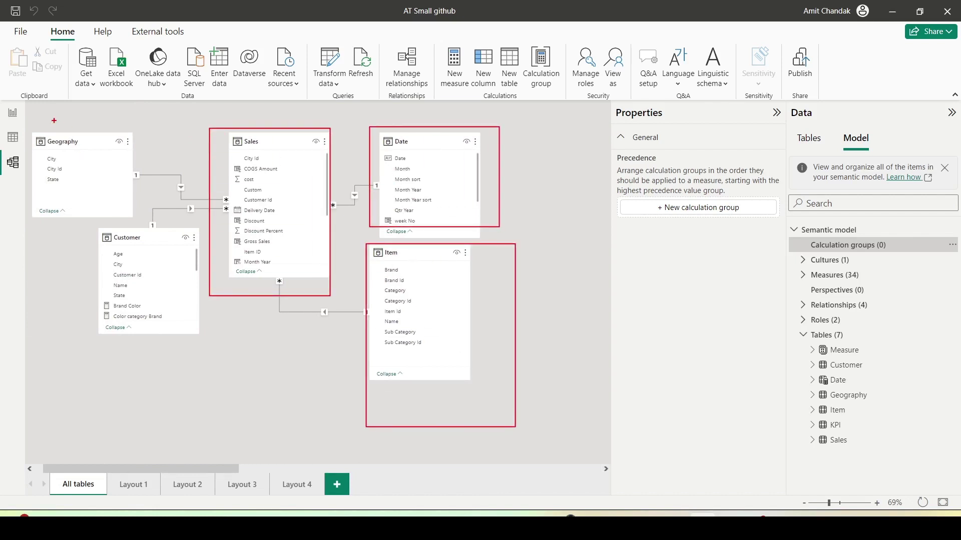
pyautogui.moveTo(30, 124)
pyautogui.mouseDown()
pyautogui.moveTo(86, 183)
pyautogui.moveTo(158, 220)
pyautogui.mouseUp()
pyautogui.moveTo(94, 230); pyautogui.dragTo(208, 354)
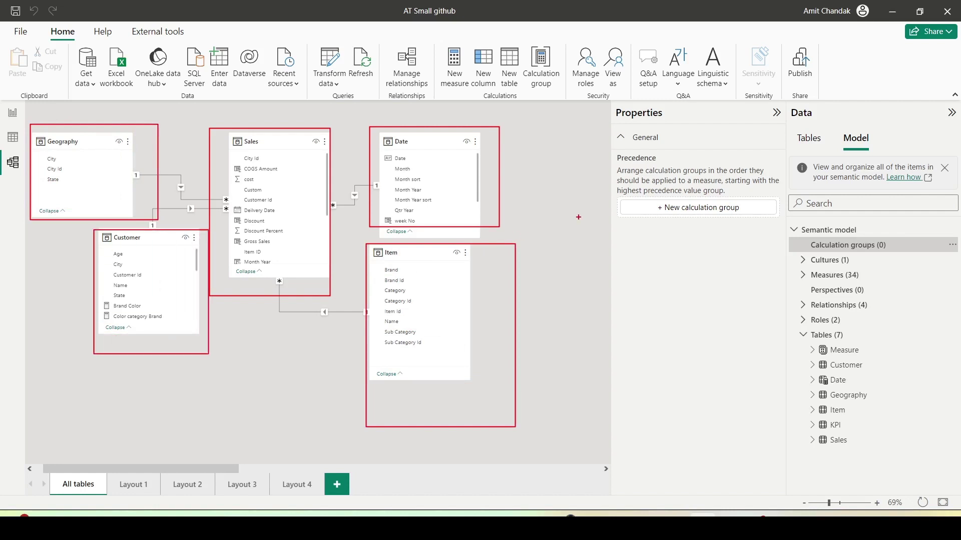
pyautogui.press('Escape')
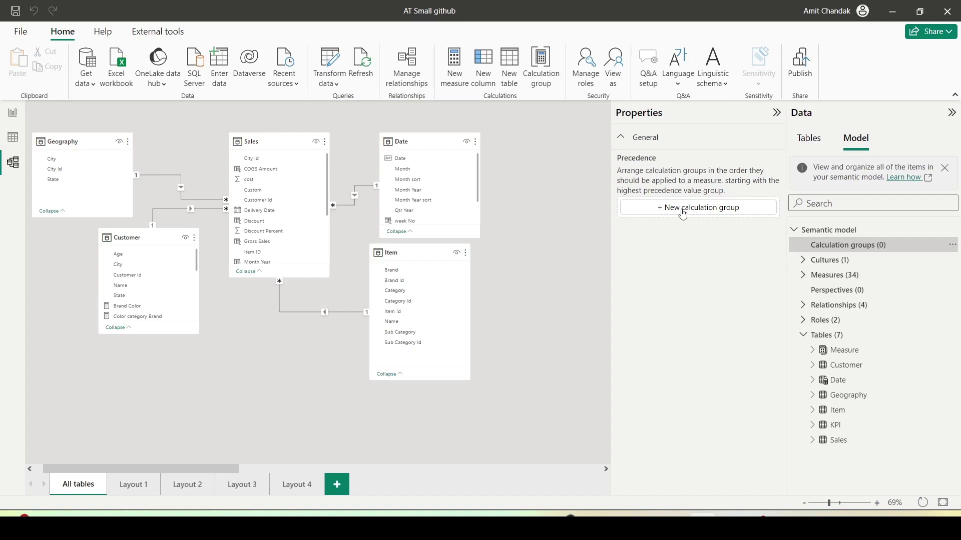
# Step: Create a new calculation group from Properties, accepting that implicit measures will be discouraged
pyautogui.moveTo(606, 198); pyautogui.dragTo(798, 224)
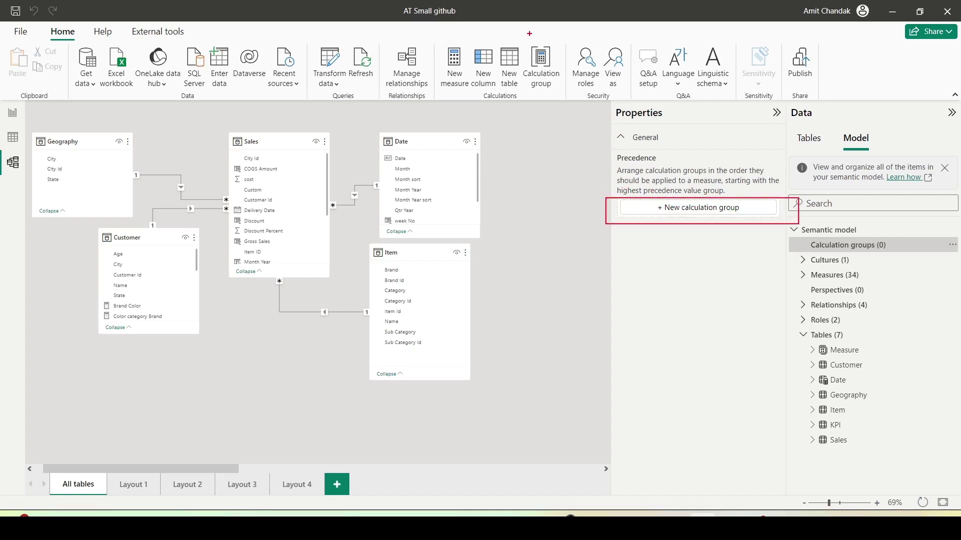
pyautogui.moveTo(524, 35); pyautogui.dragTo(562, 103)
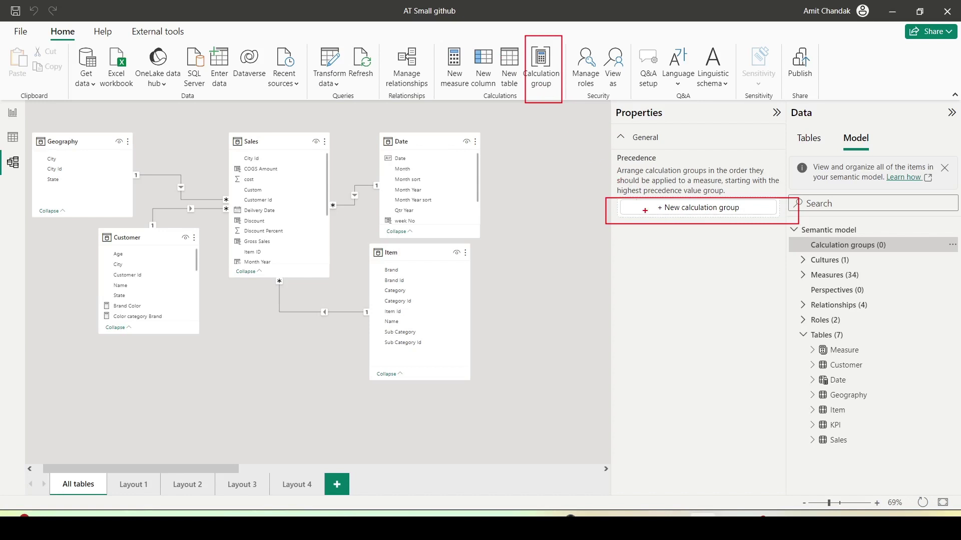
pyautogui.press('Escape')
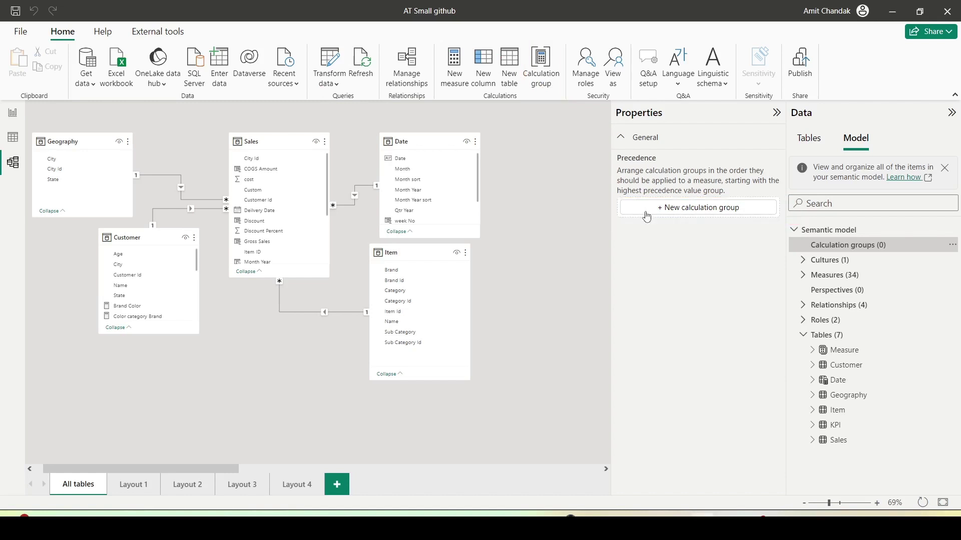
pyautogui.click(645, 210)
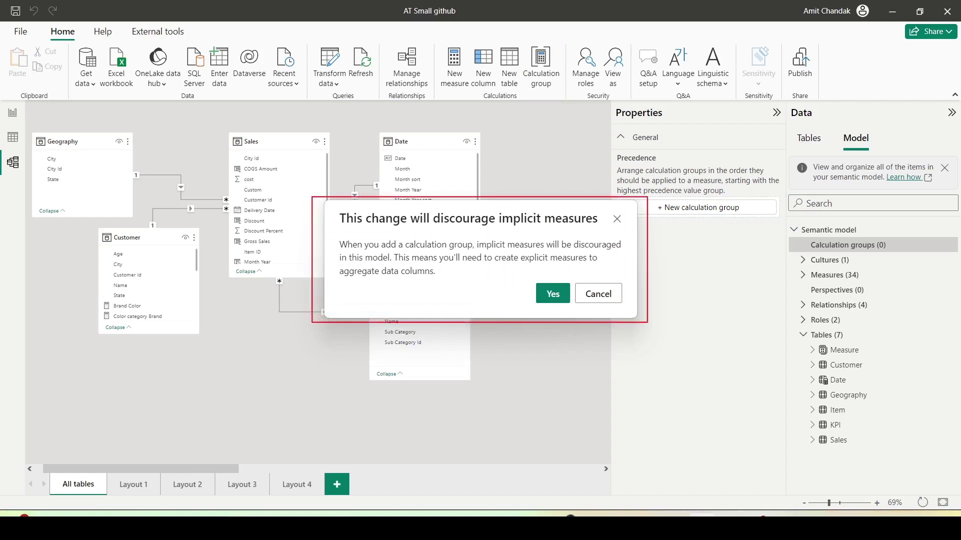
pyautogui.click(555, 295)
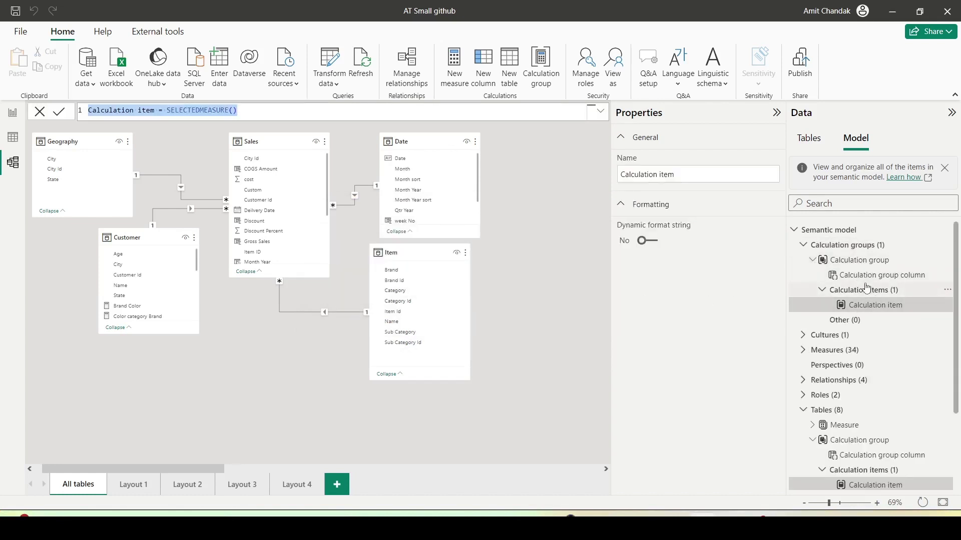
# Step: Change the calculation group's Name property from Calculation group to 'TI Group'
pyautogui.click(859, 260)
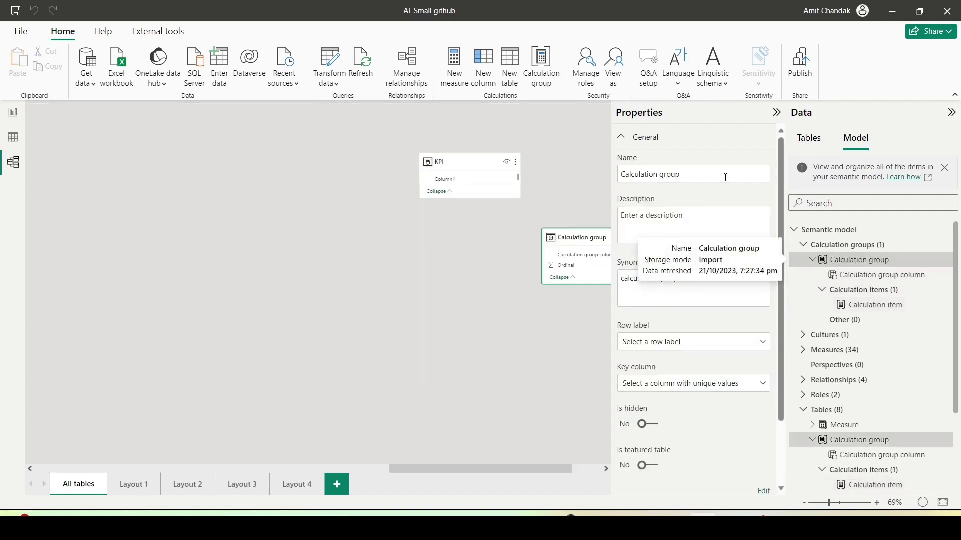
pyautogui.tripleClick(637, 176)
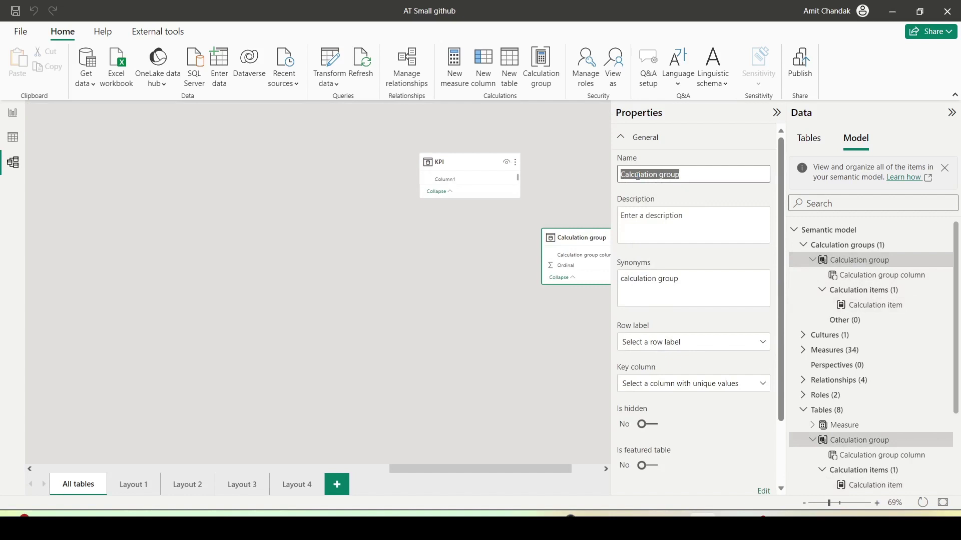
pyautogui.write('TI G')
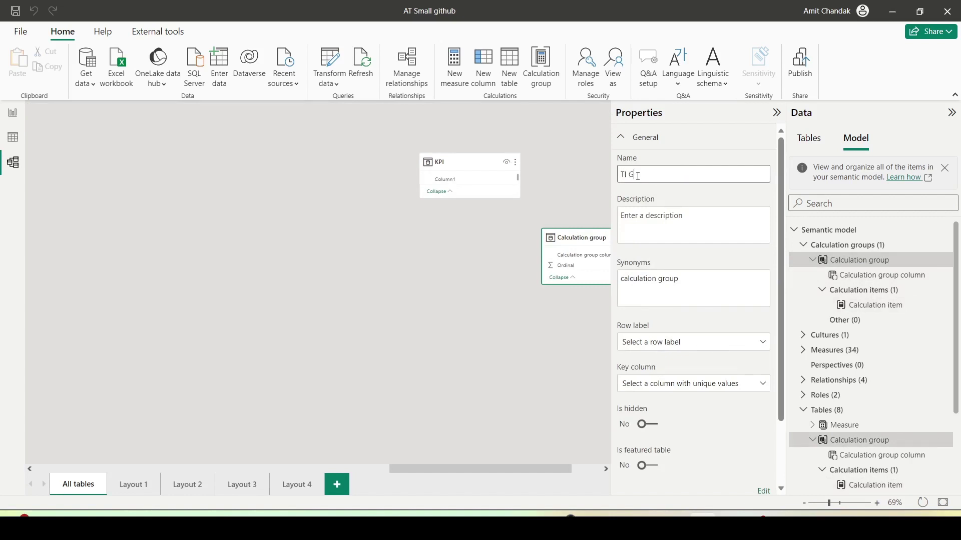
pyautogui.write('roup')
pyautogui.press('Return')
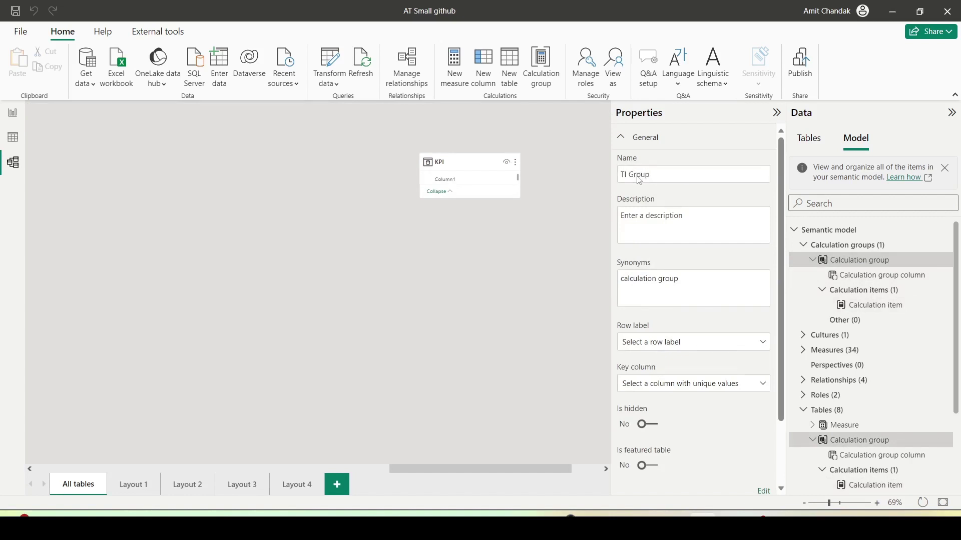
# Step: Add Calculation item 2 to TI Group's calculation items from the Properties pane
pyautogui.click(865, 292)
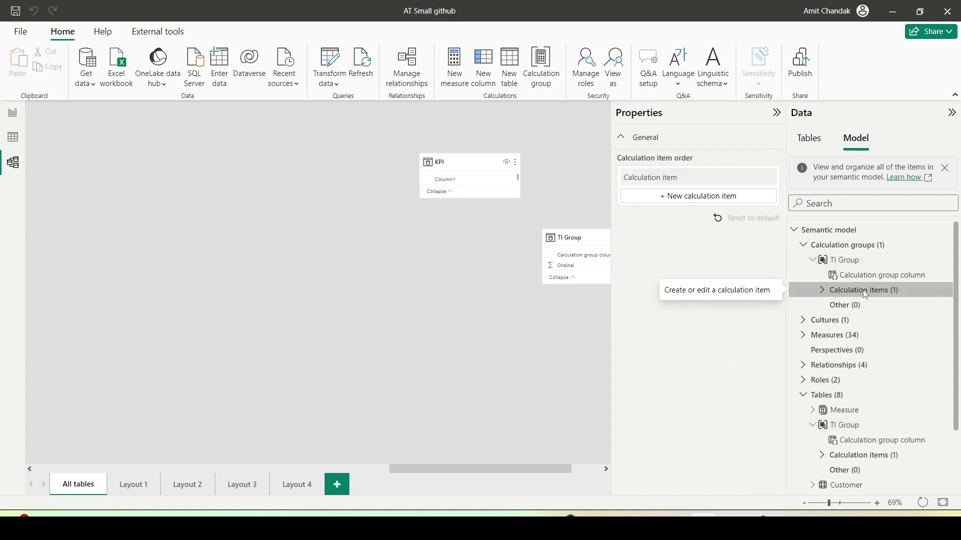
pyautogui.rightClick(865, 294)
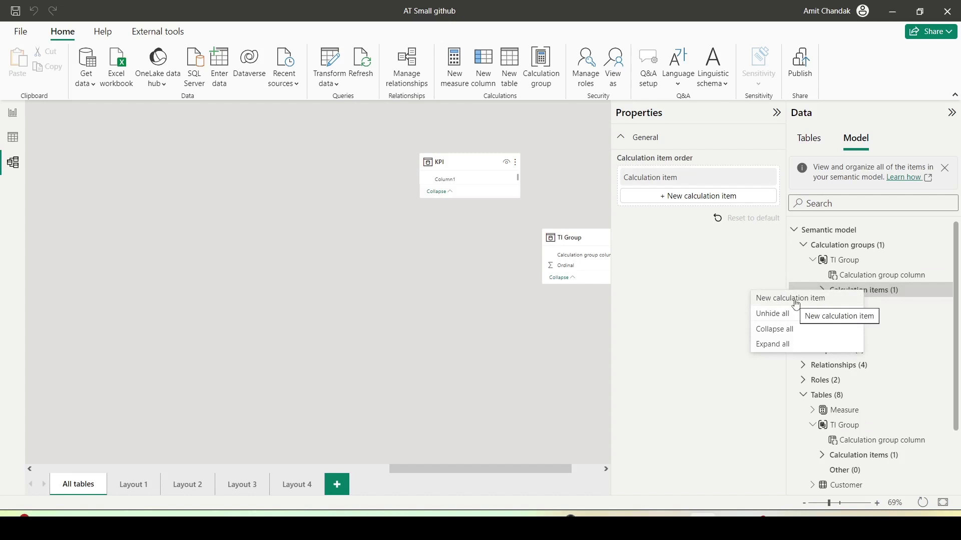
pyautogui.click(906, 290)
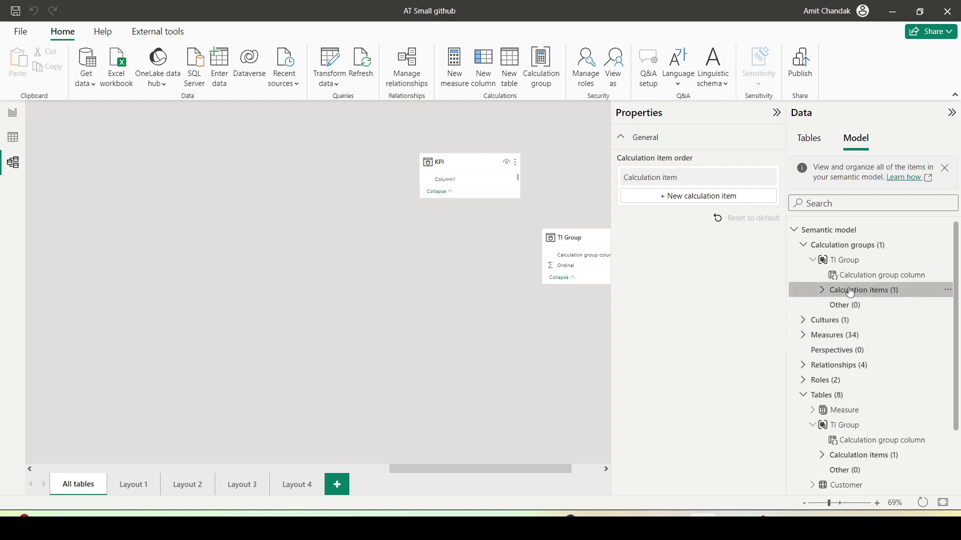
pyautogui.moveTo(612, 148); pyautogui.dragTo(780, 262)
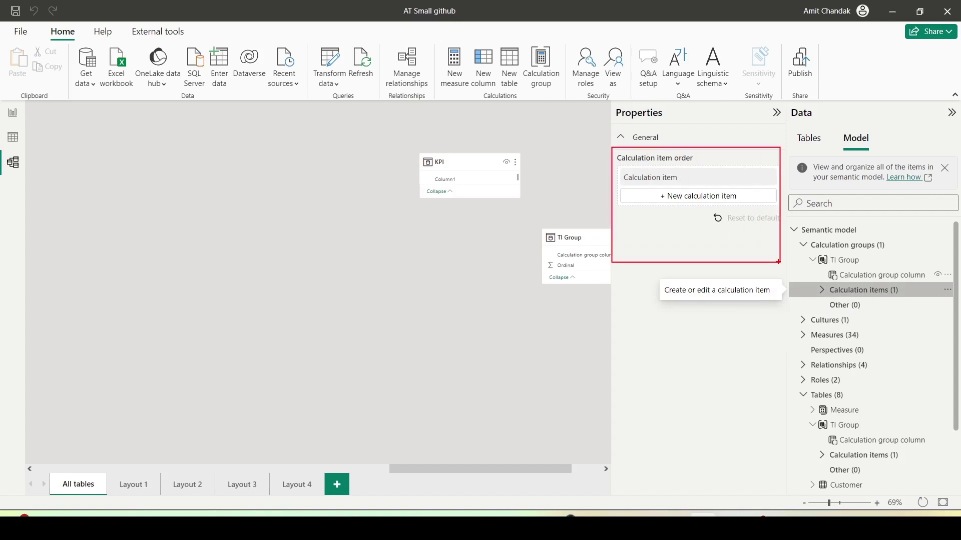
pyautogui.click(689, 201)
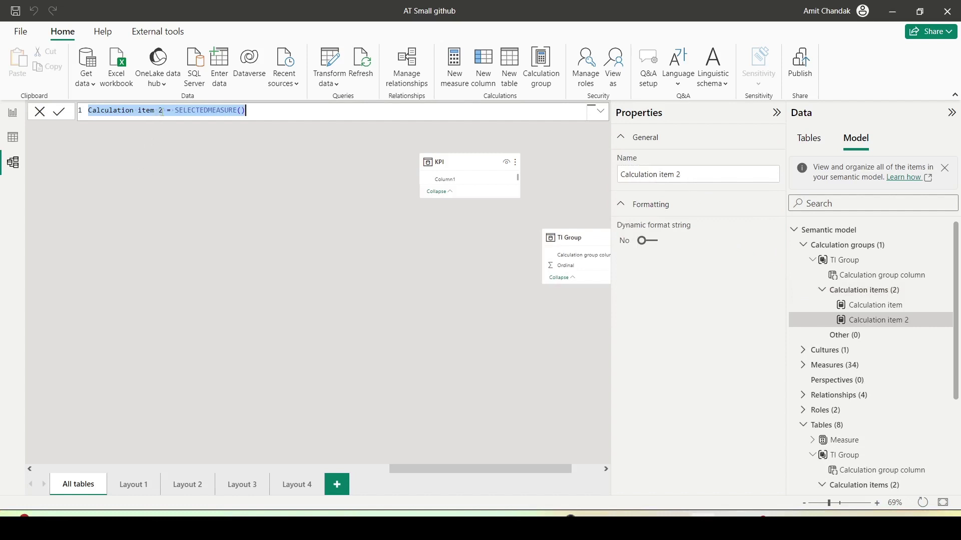
# Step: Rename the second item to MTD and wrap SELECTEDMEASURE() in CALCULATE
pyautogui.moveTo(161, 111); pyautogui.dragTo(88, 111)
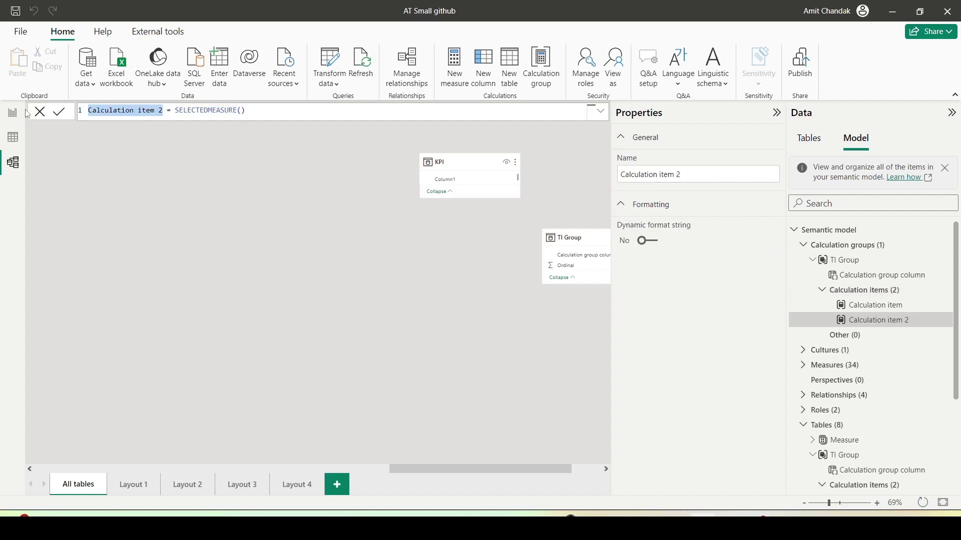
pyautogui.write('MT')
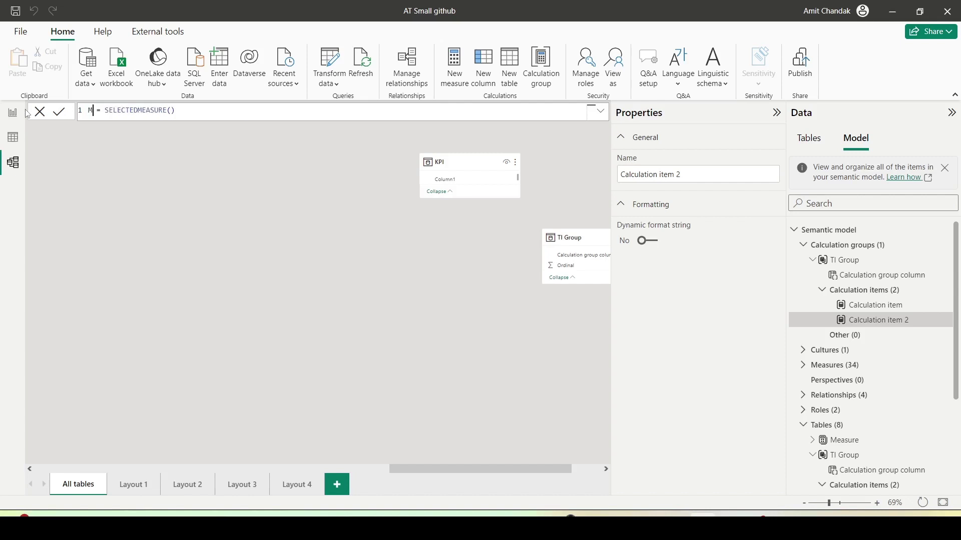
pyautogui.write('D')
pyautogui.click(114, 110)
pyautogui.write('Cal')
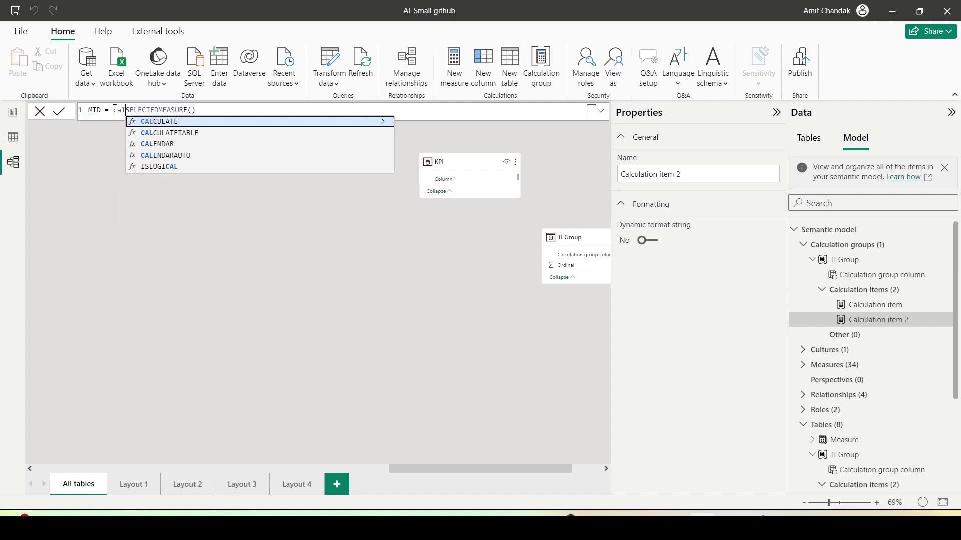
pyautogui.press('Tab')
pyautogui.press('End')
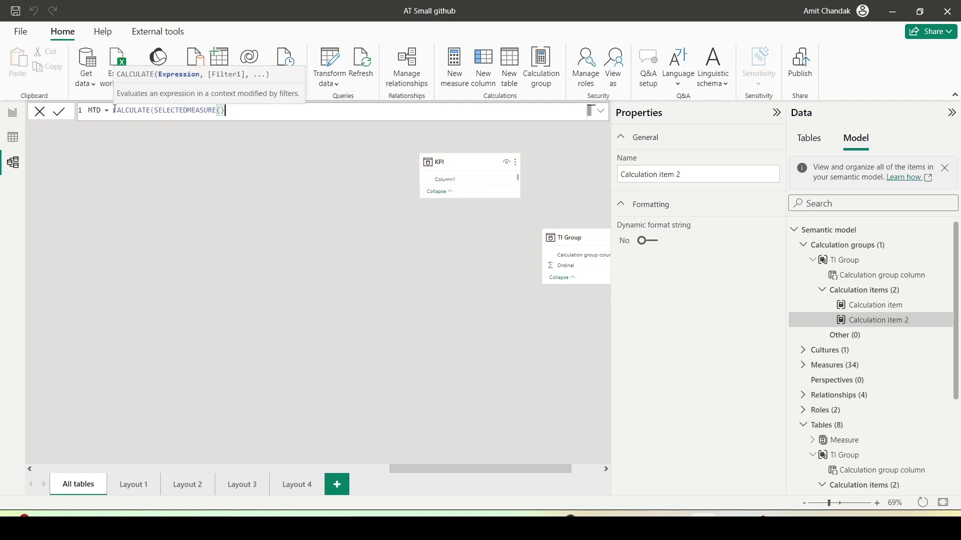
# Step: Add the DATESMTD('Date'[Date]) filter argument and commit the MTD formula
pyautogui.write(',date')
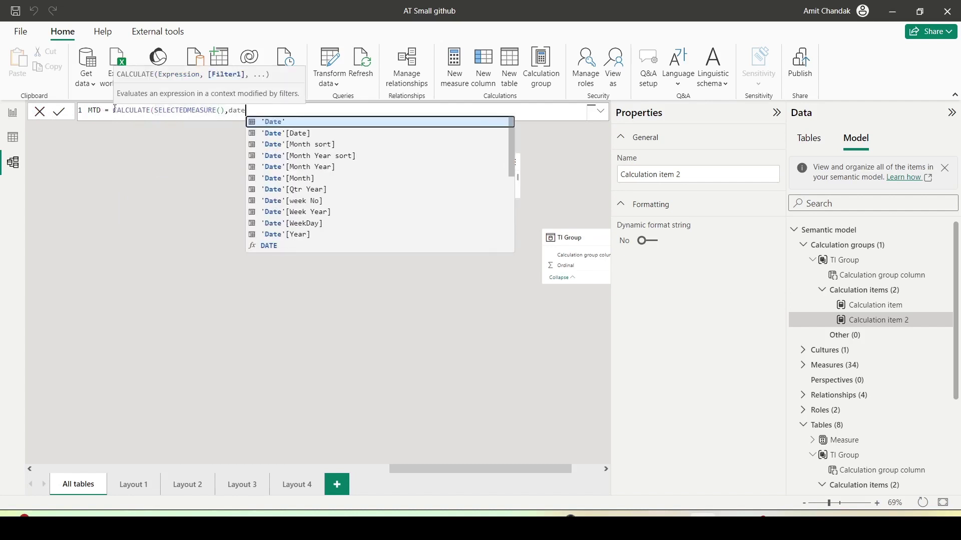
pyautogui.write('s')
pyautogui.press('Down')
pyautogui.press('Down')
pyautogui.press('Down')
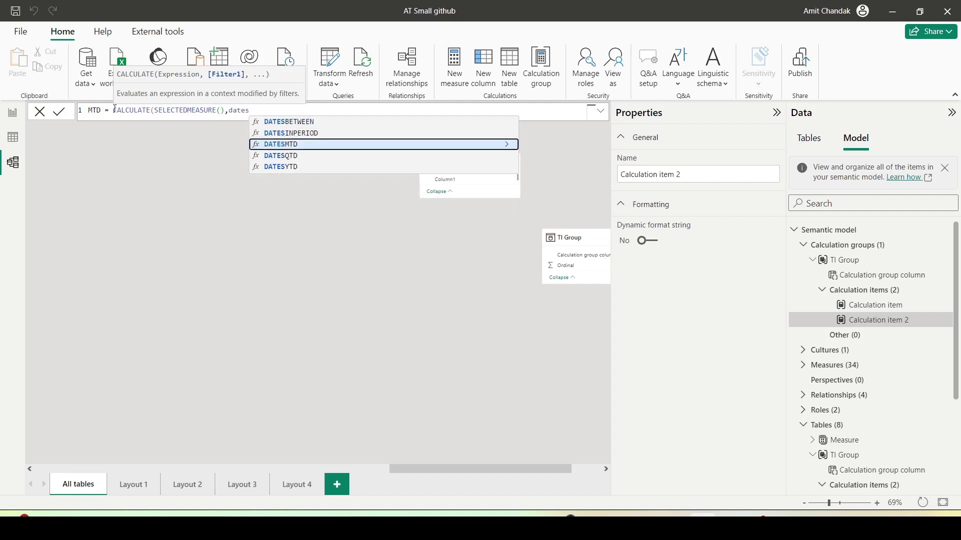
pyautogui.press('Up')
pyautogui.press('Tab')
pyautogui.write('Da')
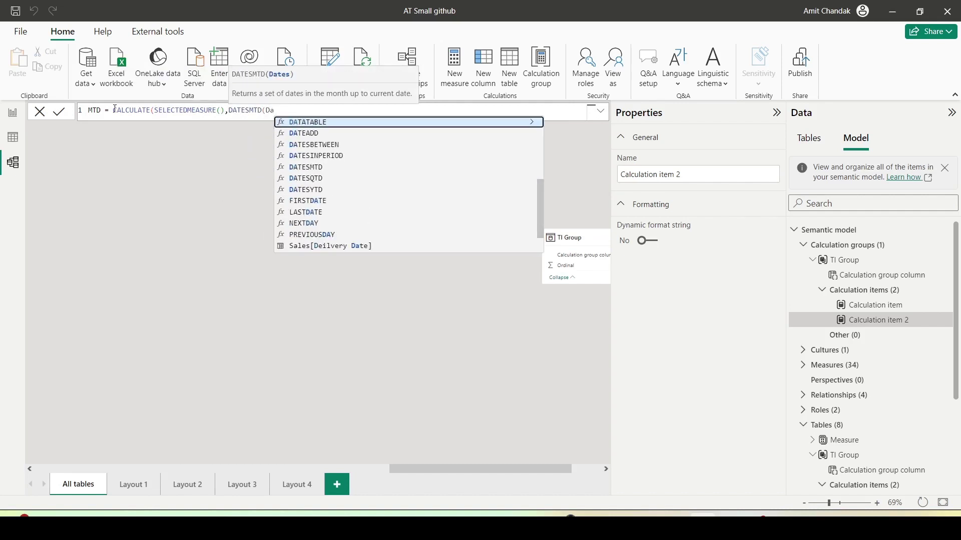
pyautogui.write('te')
pyautogui.press('Down')
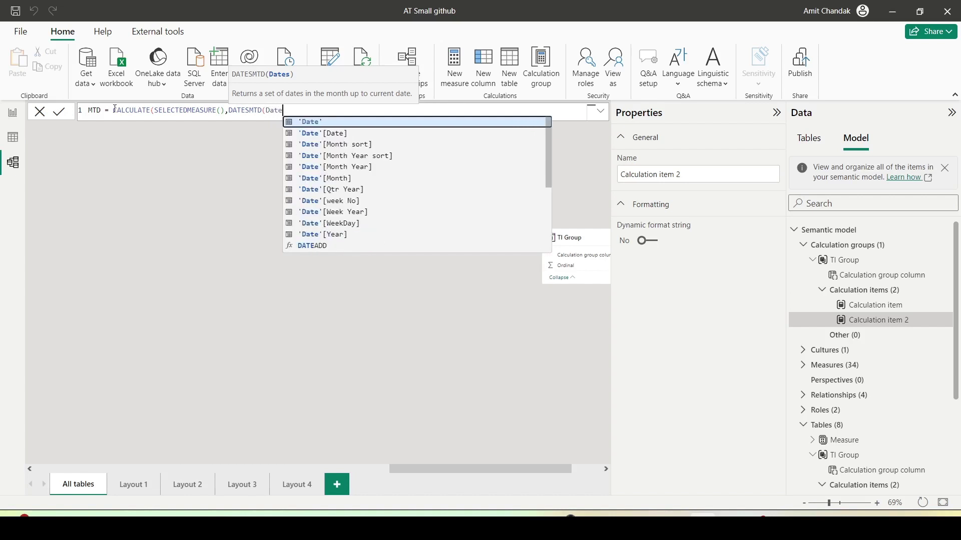
pyautogui.press('Tab')
pyautogui.write('))')
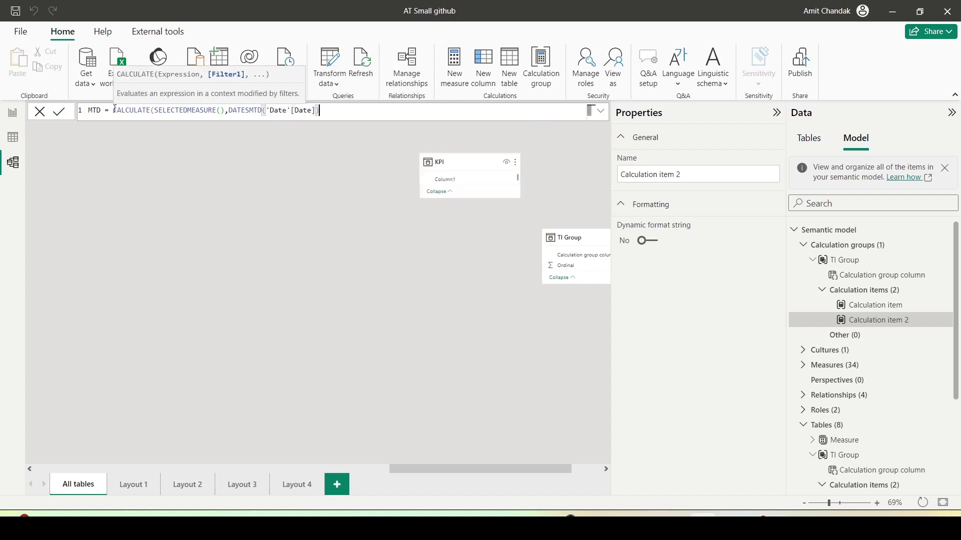
pyautogui.press('Return')
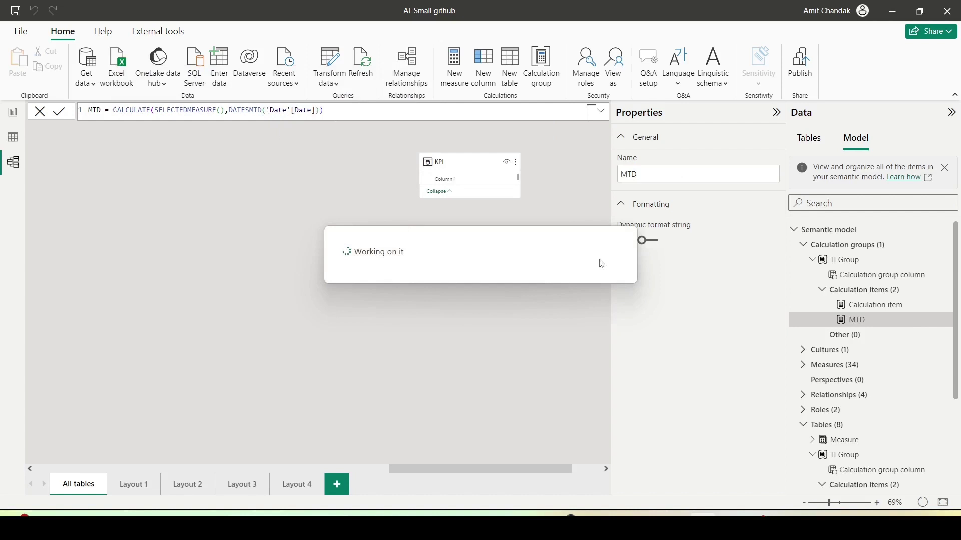
pyautogui.click(889, 309)
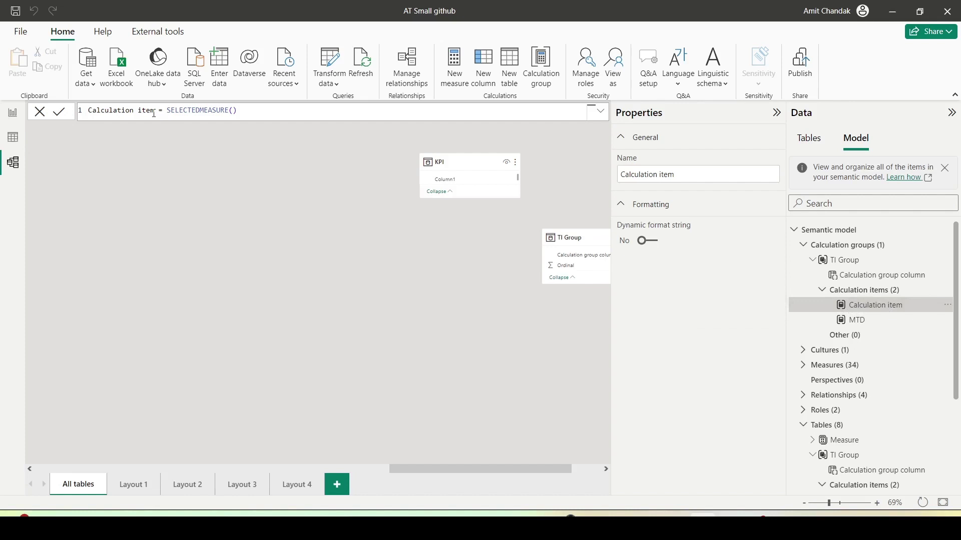
# Step: Rewrite the remaining item as QTD = CALCULATE(SELECTEDMEASURE(), DATESQTD('Date'[Date]))
pyautogui.moveTo(155, 111); pyautogui.dragTo(86, 111)
pyautogui.press('BackSpace')
pyautogui.write('QT')
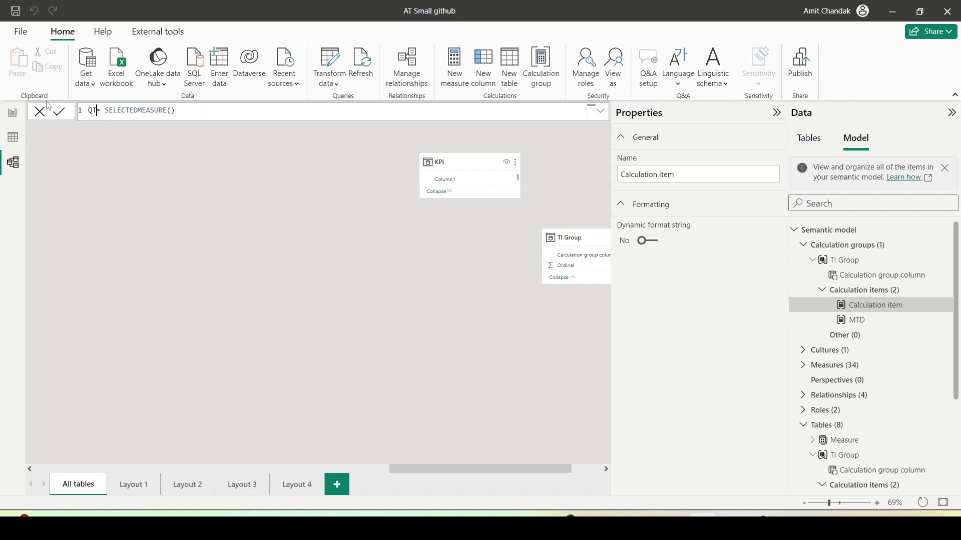
pyautogui.write('D= ')
pyautogui.write('CALCULATE(')
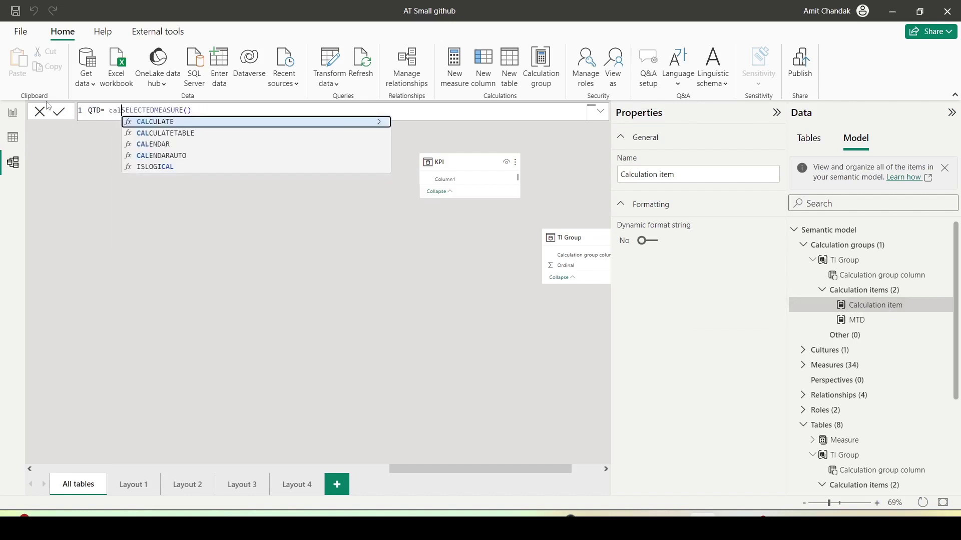
pyautogui.press('End')
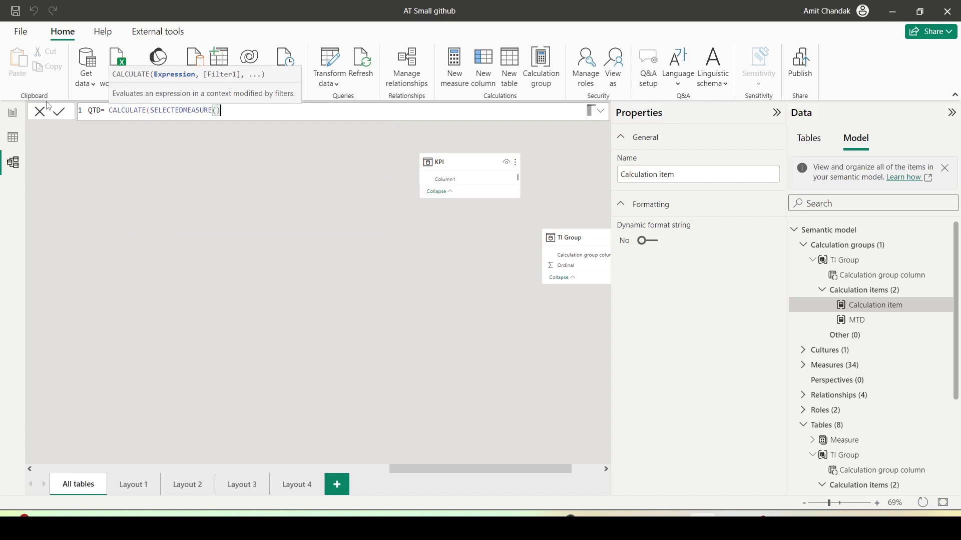
pyautogui.write(', date')
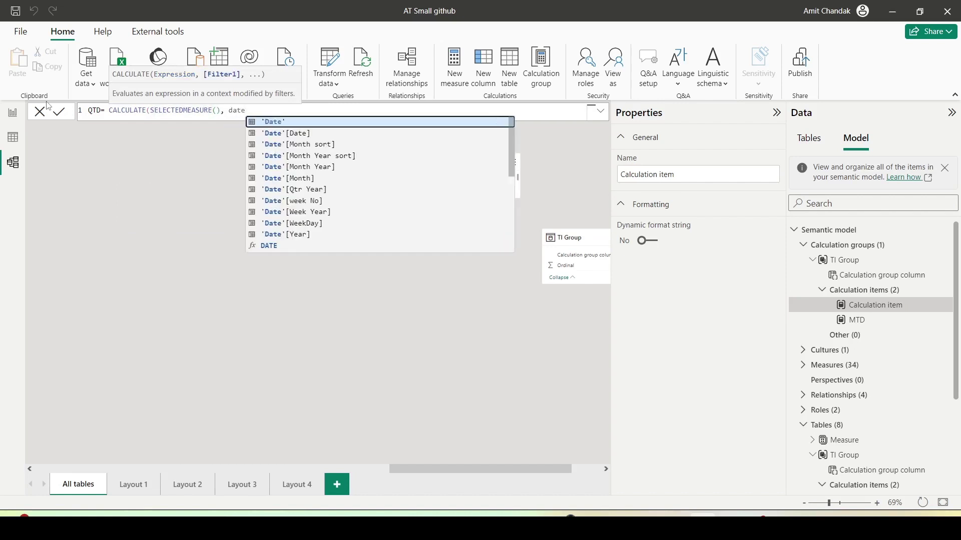
pyautogui.write('s')
pyautogui.press('Down')
pyautogui.press('Down')
pyautogui.press('Down')
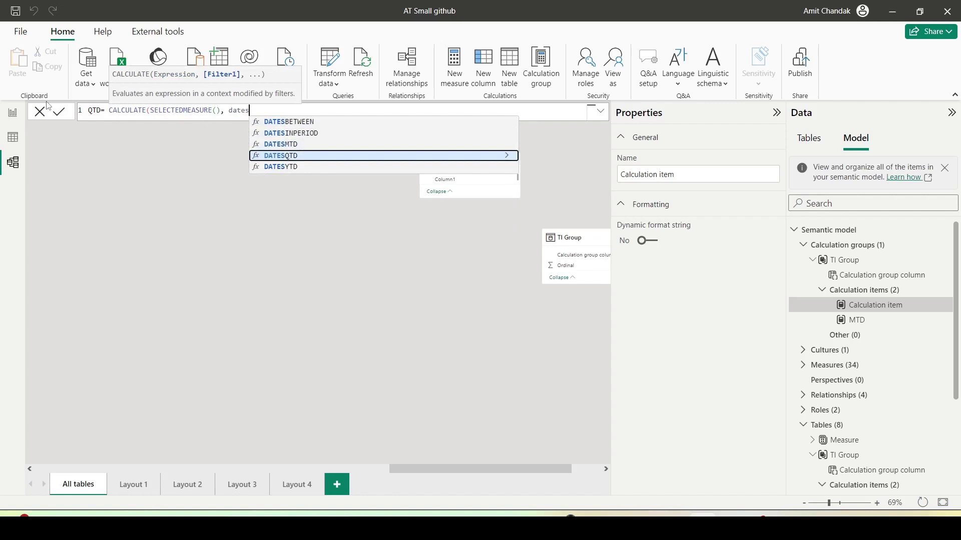
pyautogui.press('Tab')
pyautogui.write('(Date')
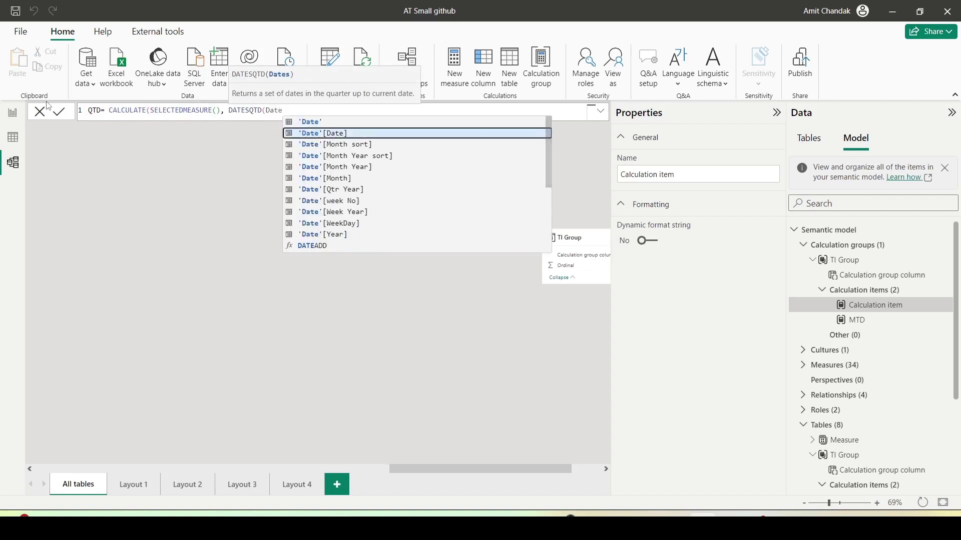
pyautogui.press('Tab')
pyautogui.write(')')
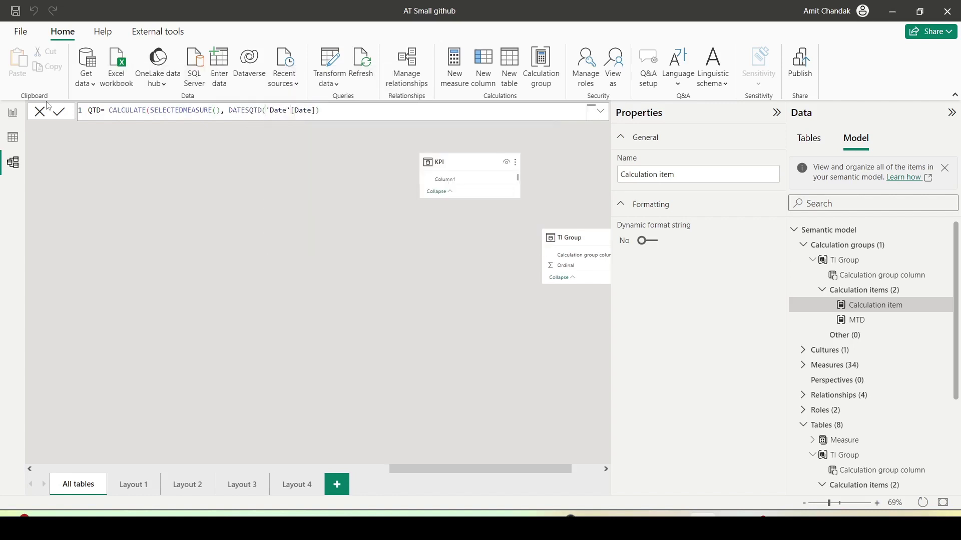
pyautogui.write(')')
pyautogui.press('Return')
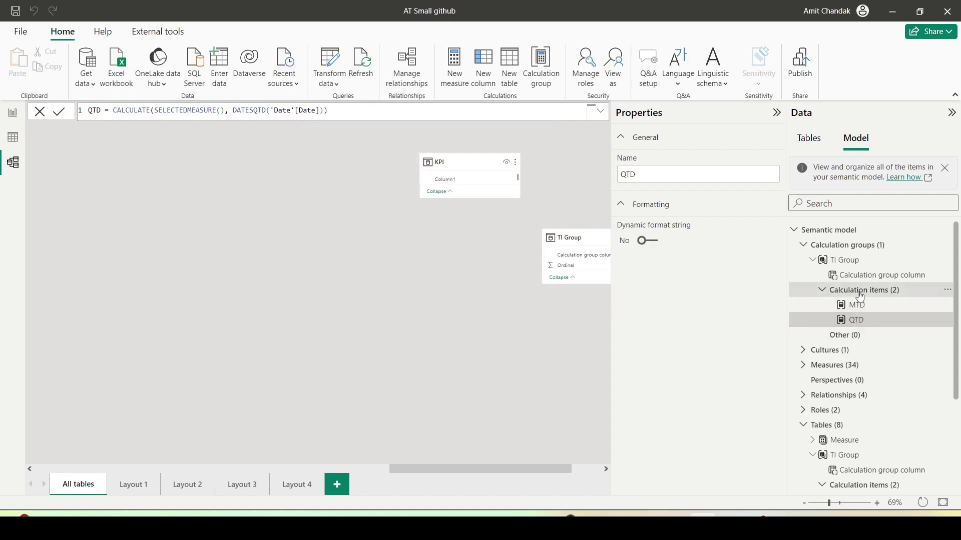
pyautogui.click(860, 296)
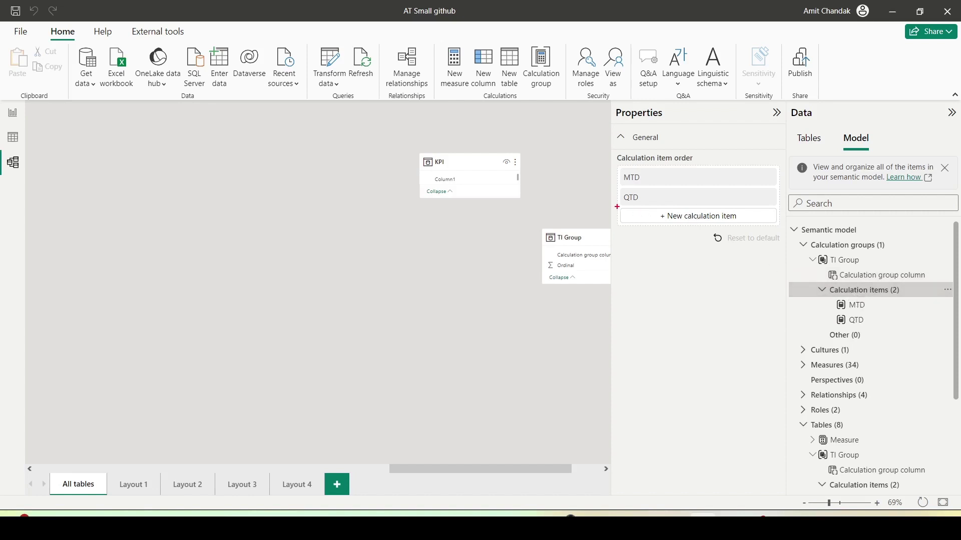
# Step: Add a new calculation item to TI Group and name it YTD
pyautogui.rightClick(839, 296)
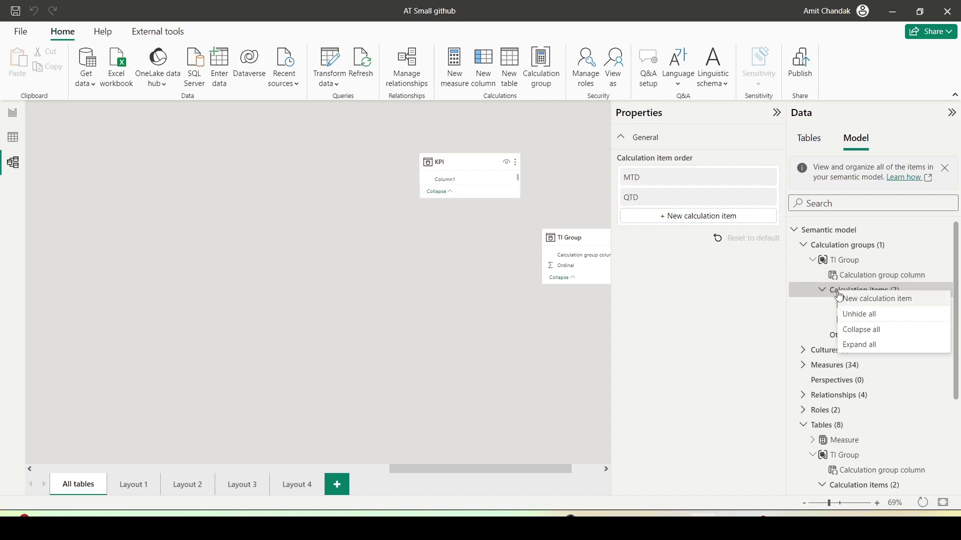
pyautogui.click(851, 302)
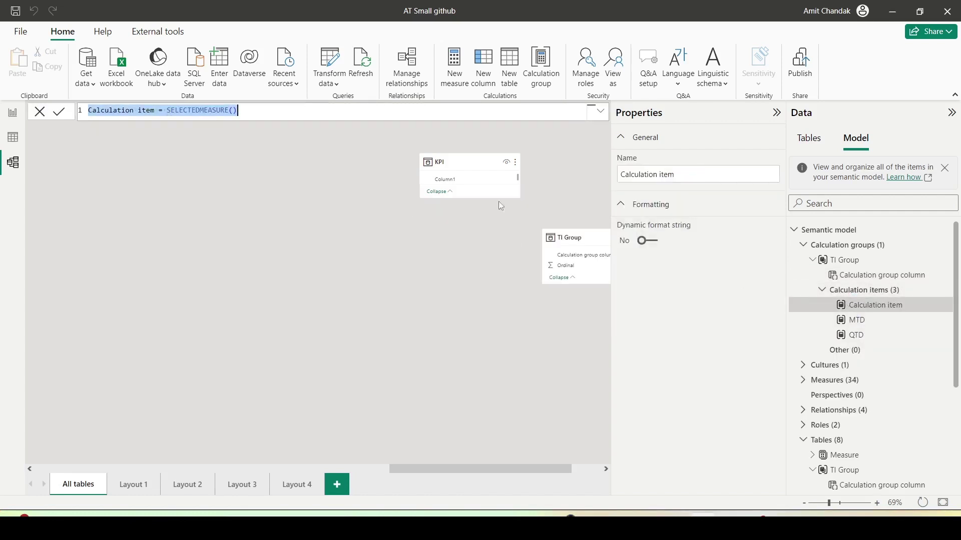
pyautogui.click(634, 176)
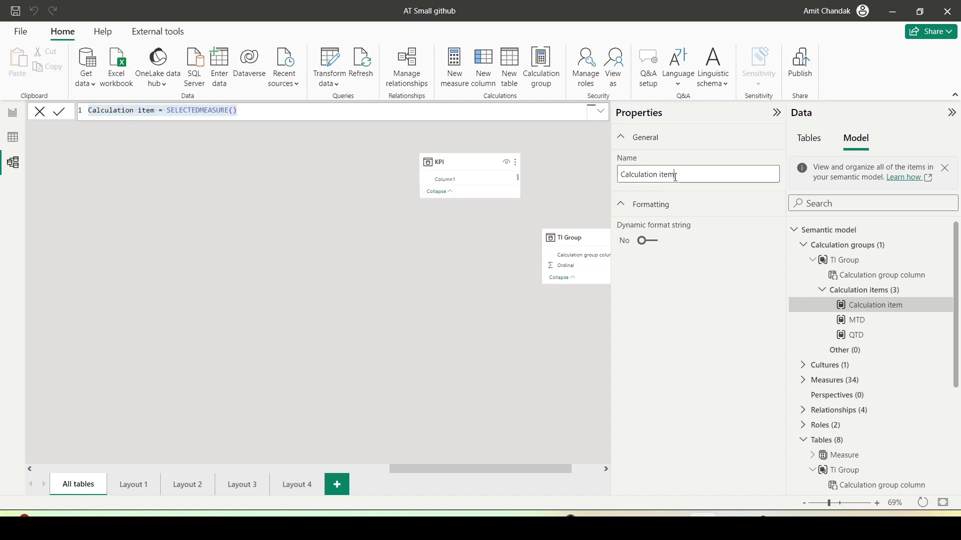
pyautogui.doubleClick(668, 175)
pyautogui.click(693, 179)
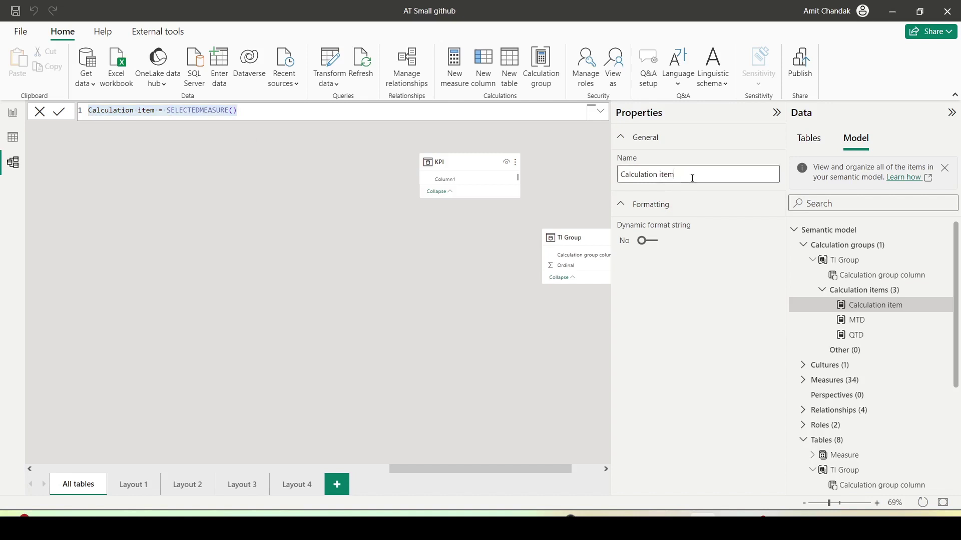
pyautogui.tripleClick(634, 179)
pyautogui.write('YTD')
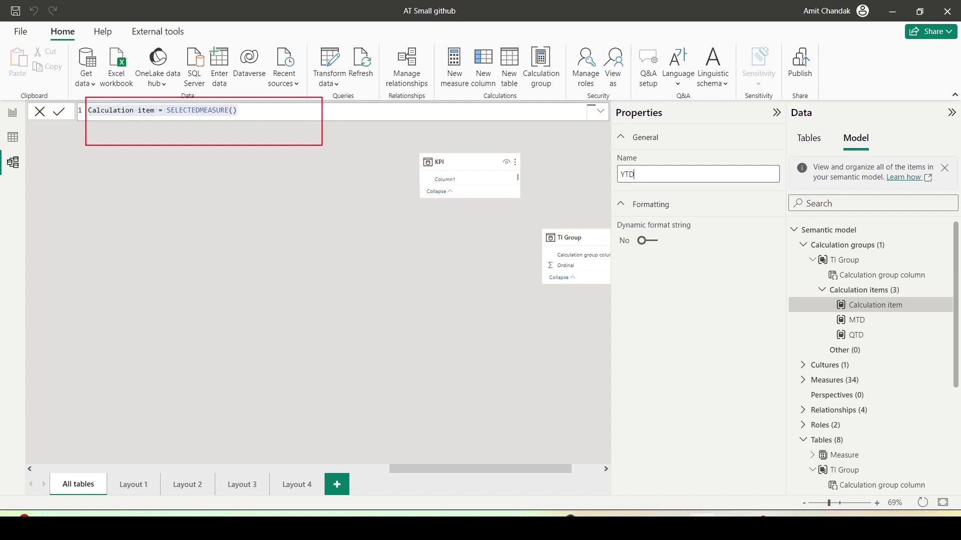
pyautogui.click(134, 137)
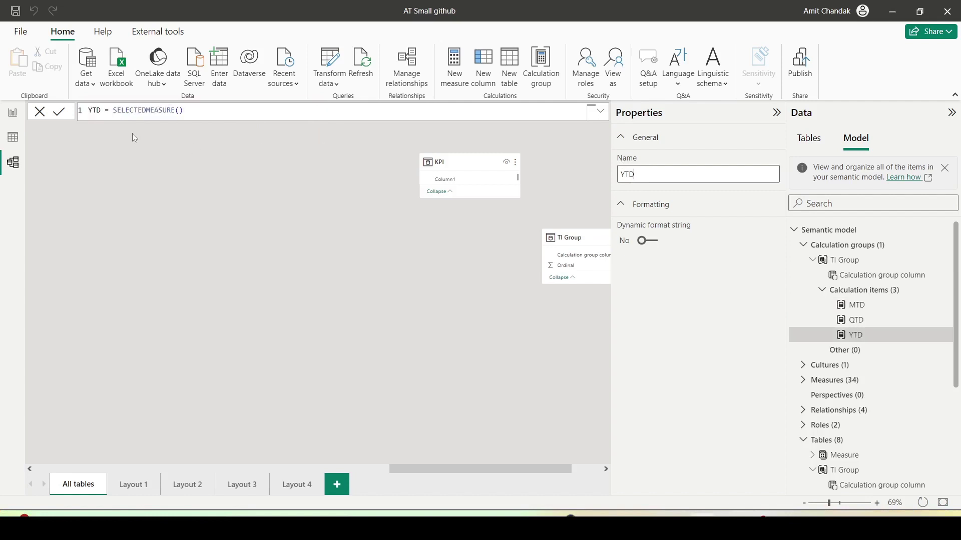
# Step: Start the YTD formula as CALCULATE(SELECTEDMEASURE(), DATESYTD( in the formula bar
pyautogui.click(112, 111)
pyautogui.write('CAL')
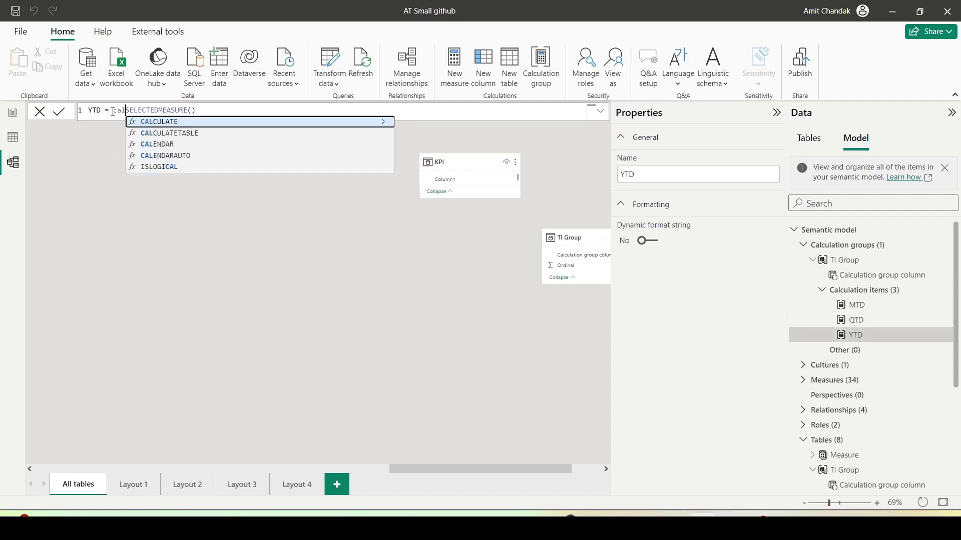
pyautogui.press('Tab')
pyautogui.hotkey('ctrl', 'shift', 'Right')
pyautogui.hotkey('ctrl', 'shift', 'Right')
pyautogui.press('End')
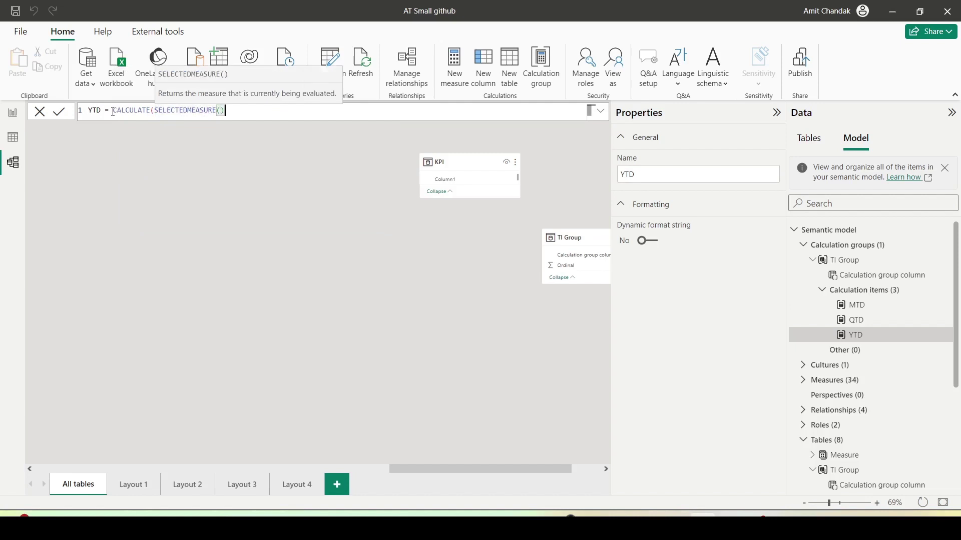
pyautogui.write(', ')
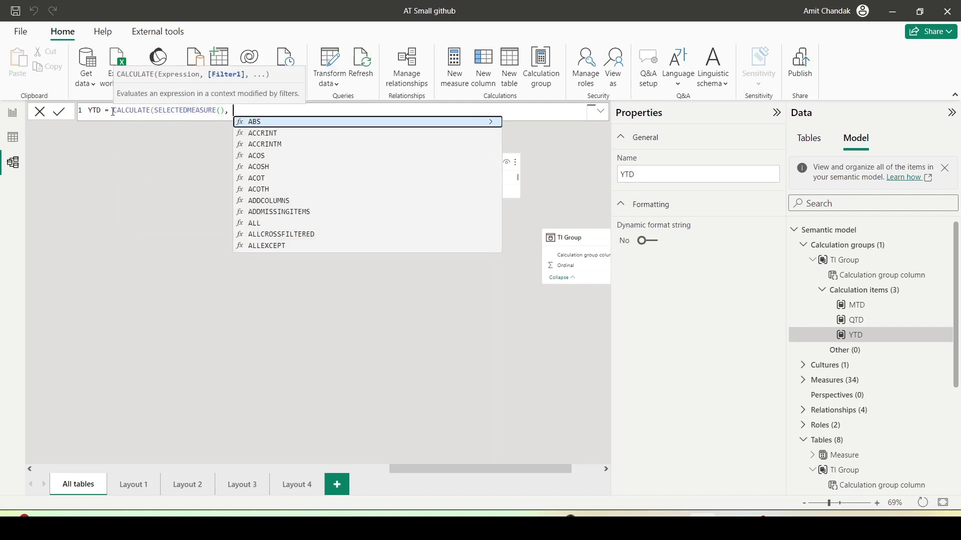
pyautogui.write('DAtes')
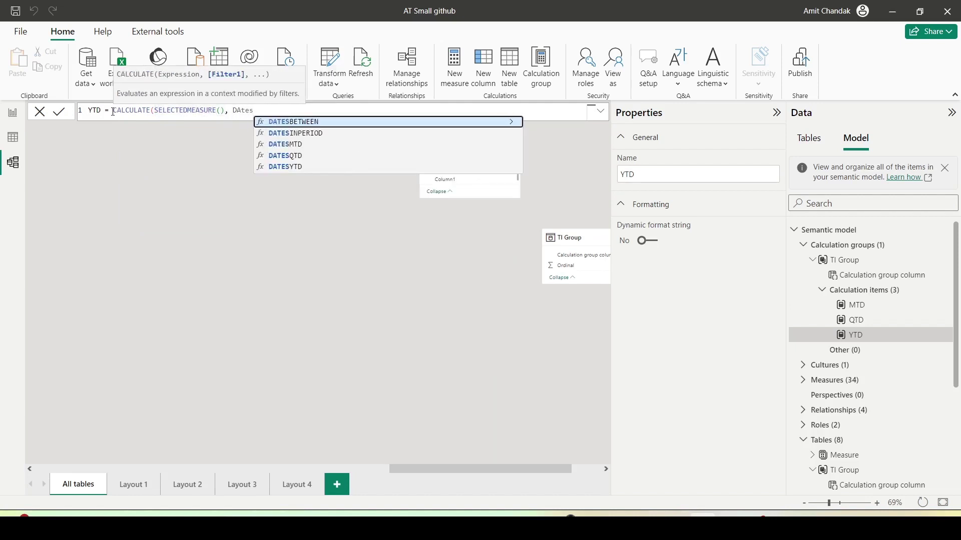
pyautogui.press('Down')
pyautogui.press('Down')
pyautogui.press('Down')
pyautogui.press('Down')
pyautogui.press('Tab')
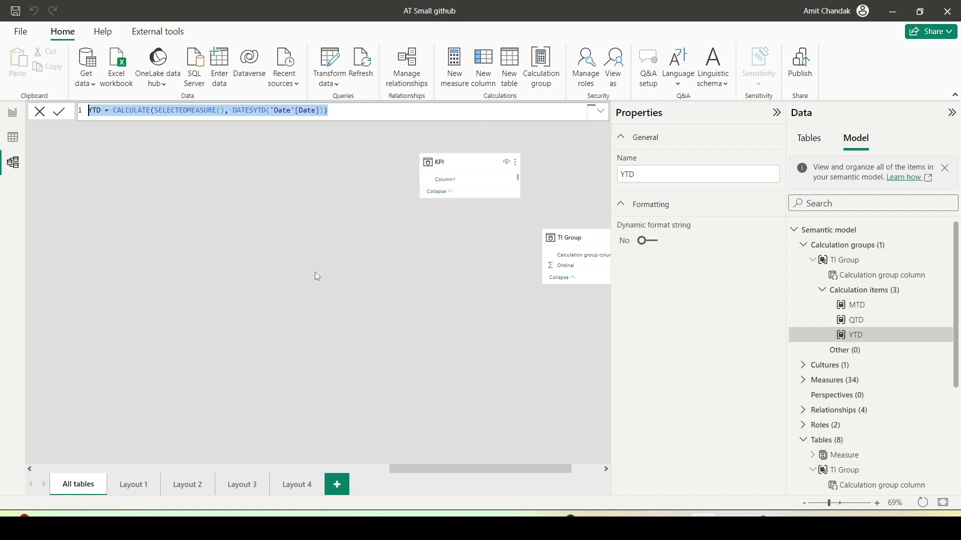
# Step: Add a new blank report page, Page 2, in Report view
pyautogui.click(13, 113)
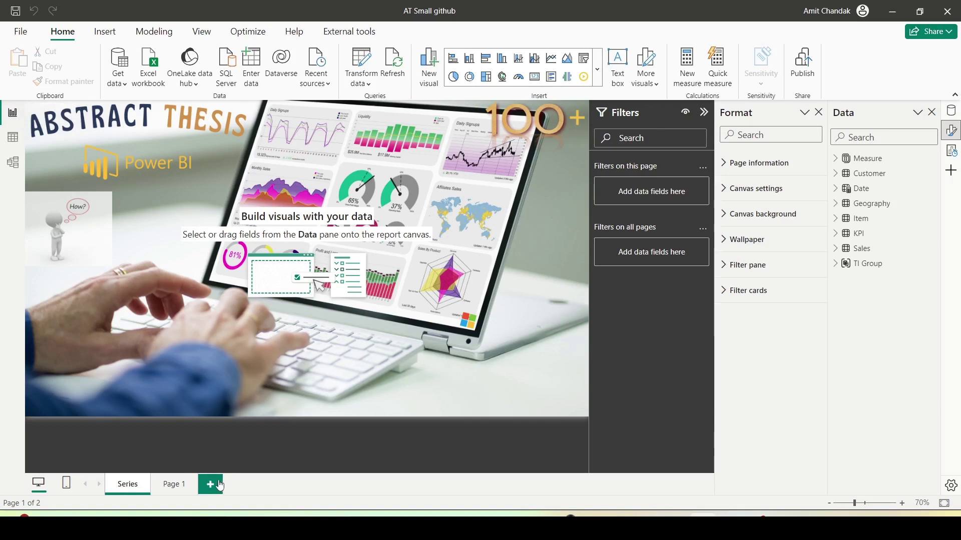
pyautogui.moveTo(197, 467); pyautogui.dragTo(225, 500)
pyautogui.click(210, 485)
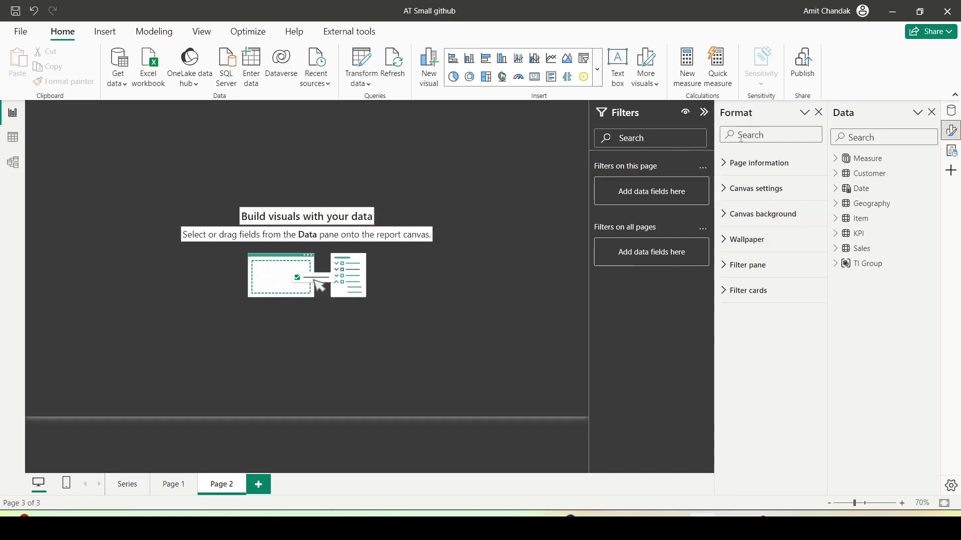
# Step: Insert a Matrix visual and stretch it wide across the canvas
pyautogui.click(596, 75)
pyautogui.scroll(-2, 505, 453)
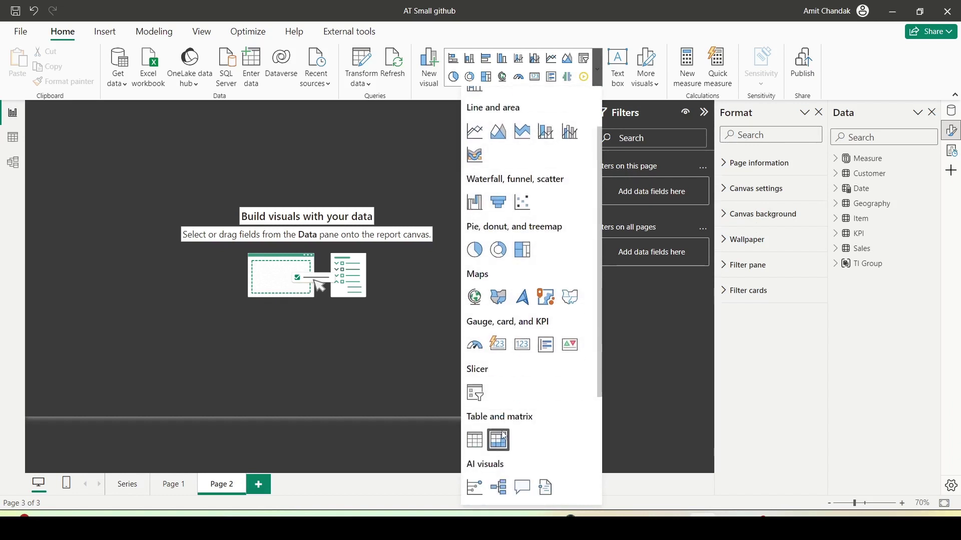
pyautogui.click(498, 438)
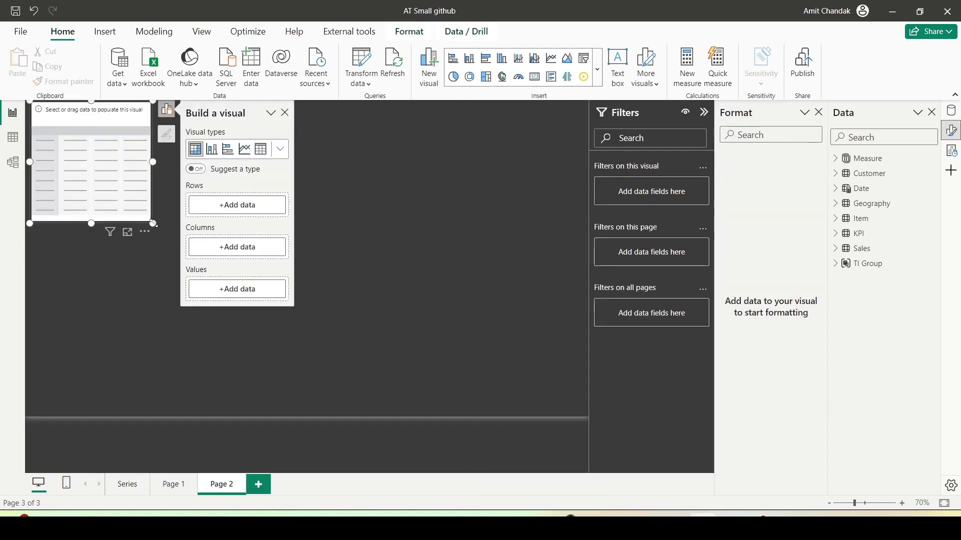
pyautogui.moveTo(153, 223); pyautogui.dragTo(505, 404)
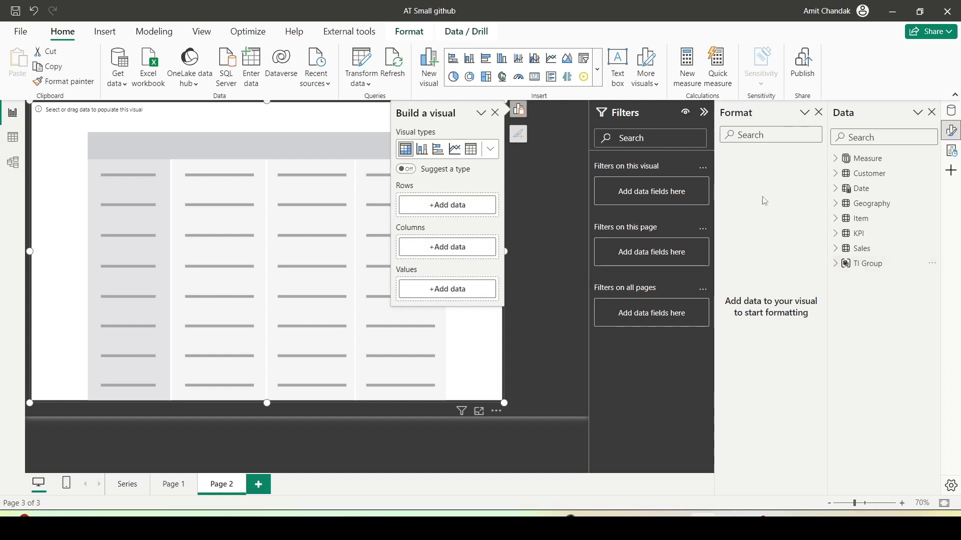
# Step: Fill the matrix with Month Year rows, TI Group calculation-group columns and Net as the value
pyautogui.click(836, 189)
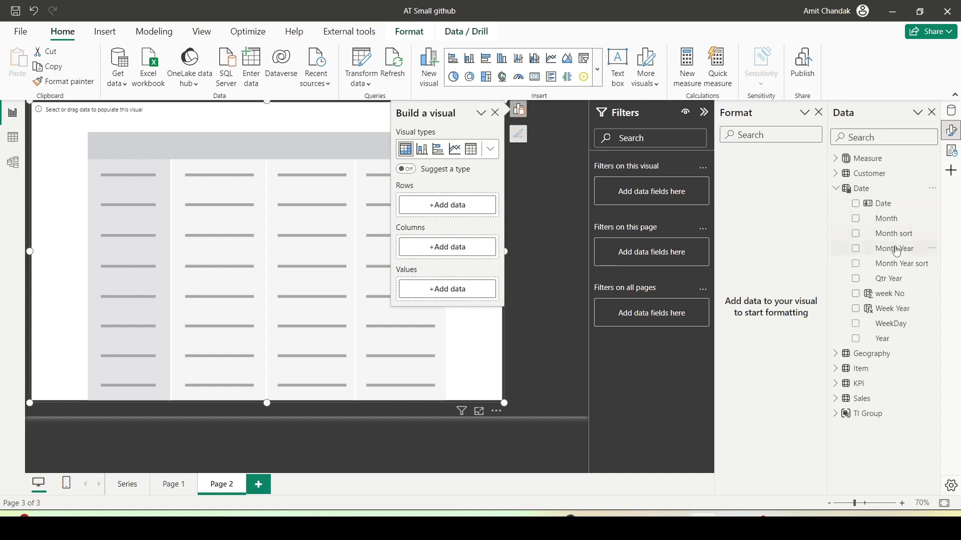
pyautogui.moveTo(893, 249); pyautogui.dragTo(460, 212)
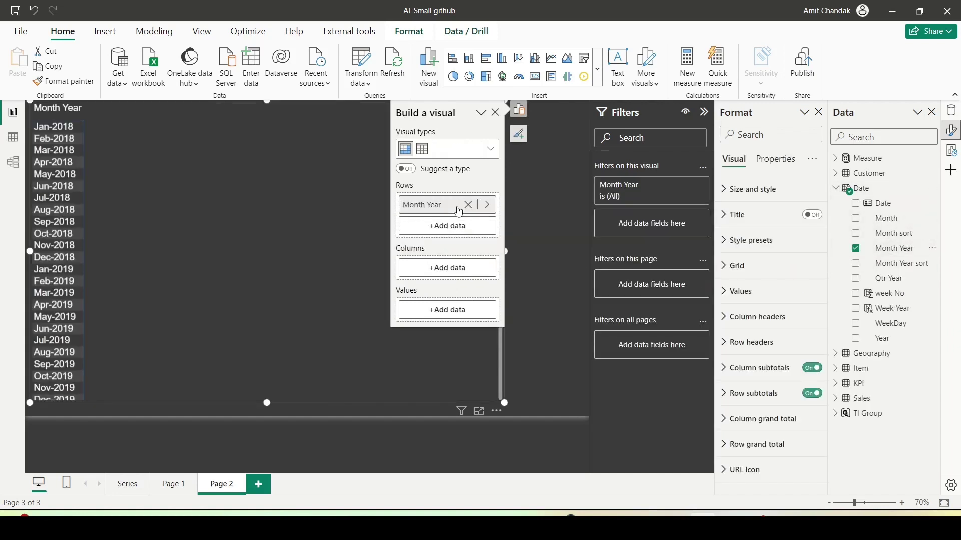
pyautogui.click(835, 413)
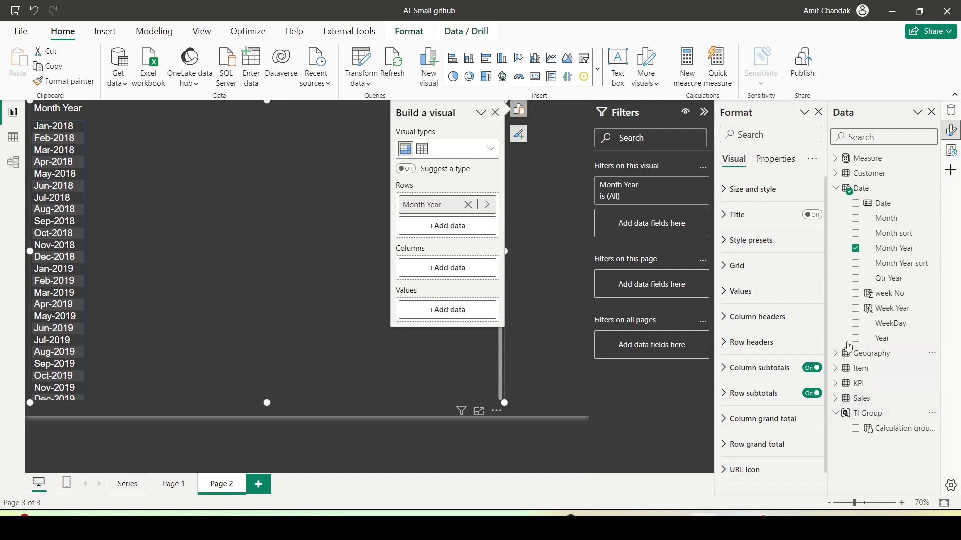
pyautogui.moveTo(886, 429); pyautogui.dragTo(457, 270)
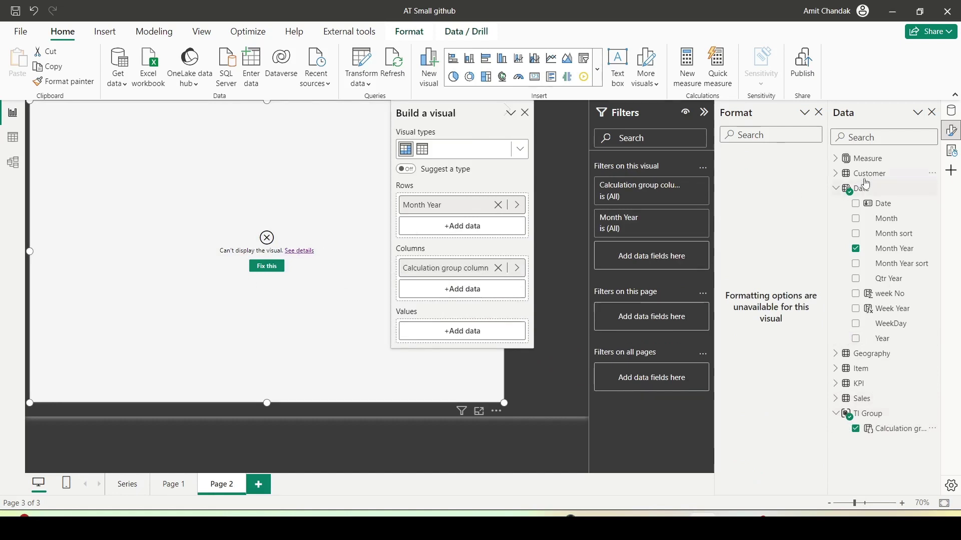
pyautogui.click(835, 158)
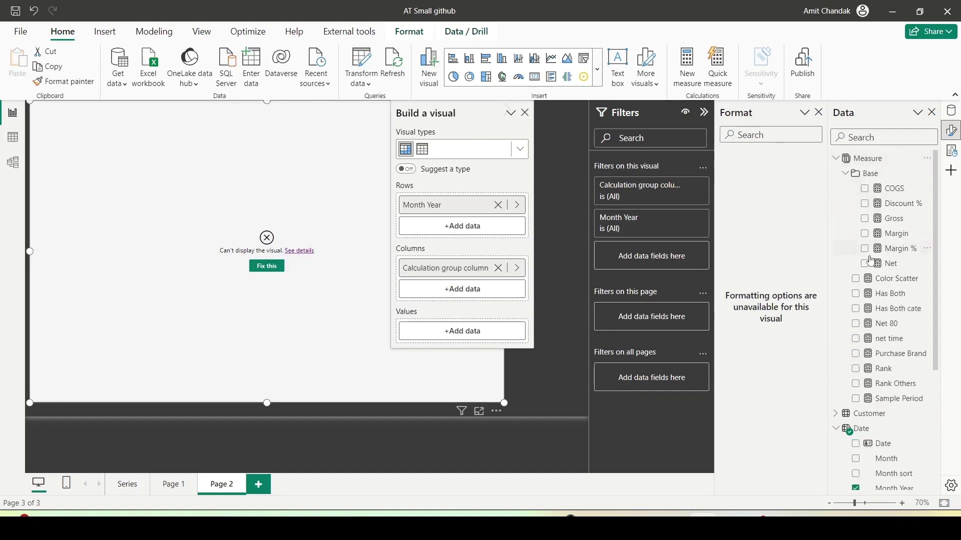
pyautogui.moveTo(870, 261); pyautogui.dragTo(468, 333)
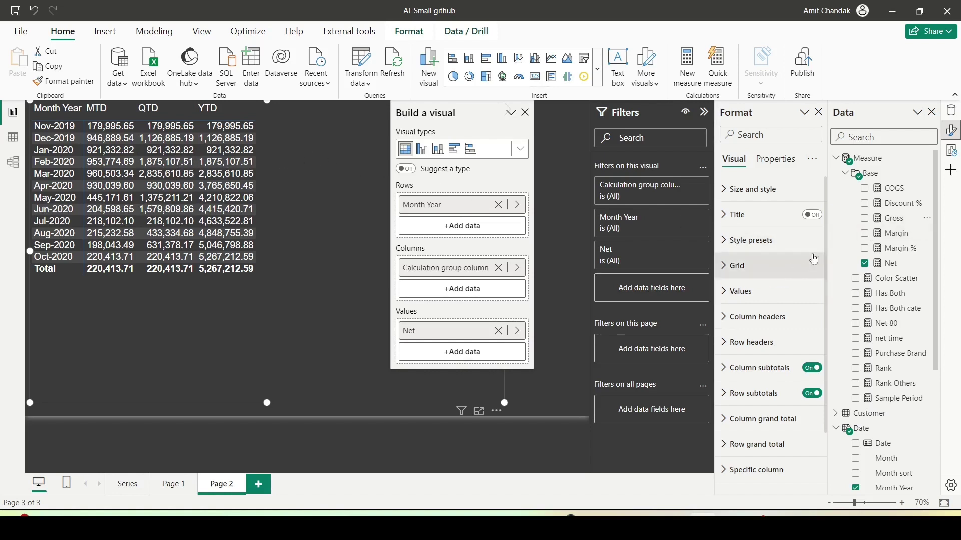
# Step: Add Gross and COGS as matrix values, then widen and shorten the matrix to fit all columns
pyautogui.moveTo(897, 226); pyautogui.dragTo(464, 359)
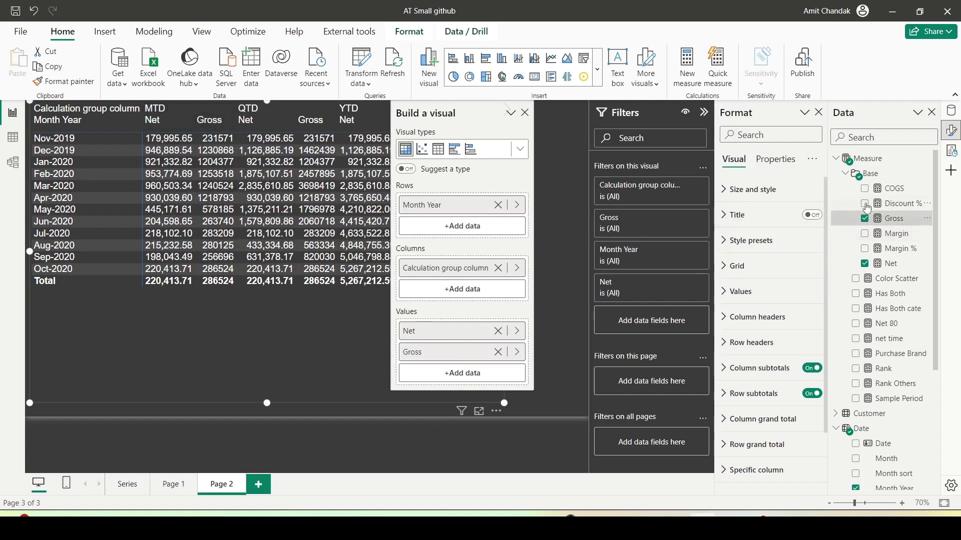
pyautogui.moveTo(891, 188); pyautogui.dragTo(456, 382)
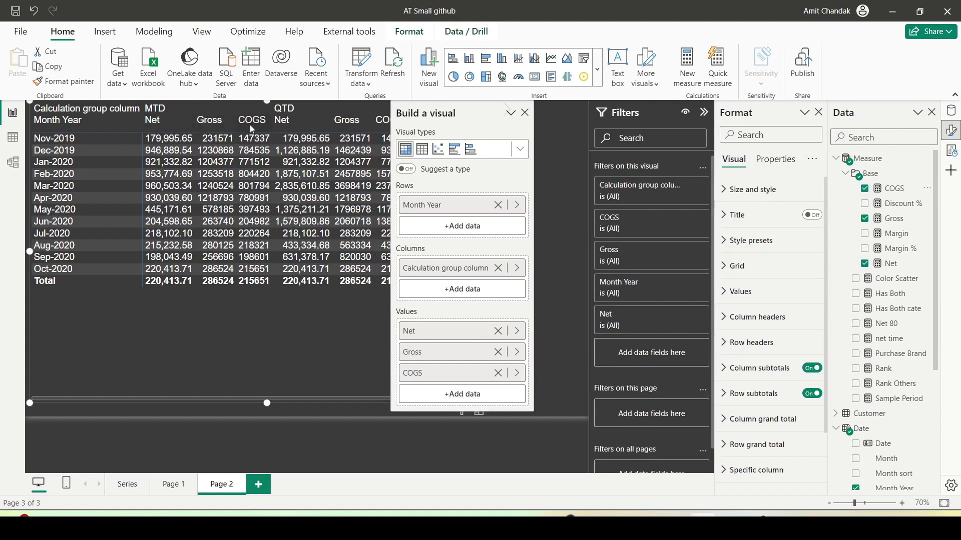
pyautogui.click(525, 113)
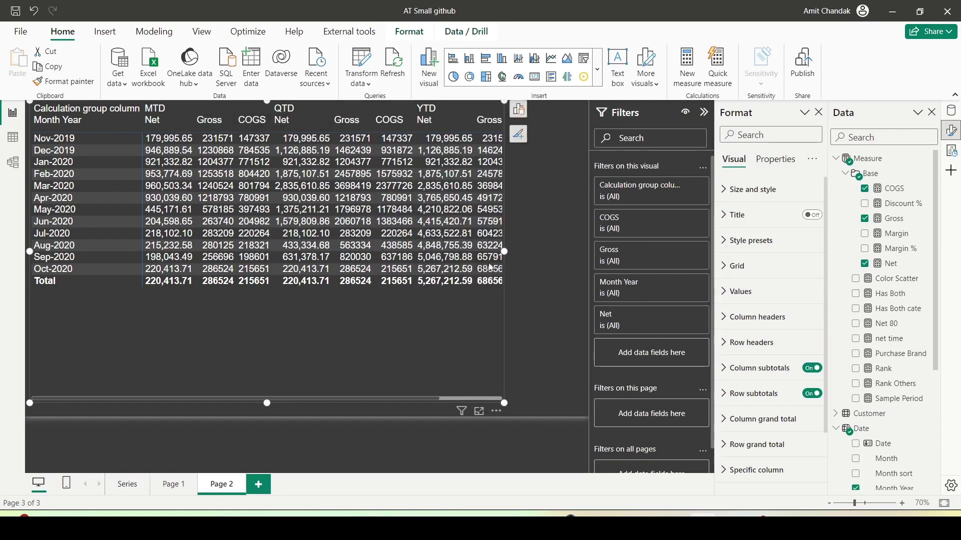
pyautogui.moveTo(520, 256); pyautogui.dragTo(596, 250)
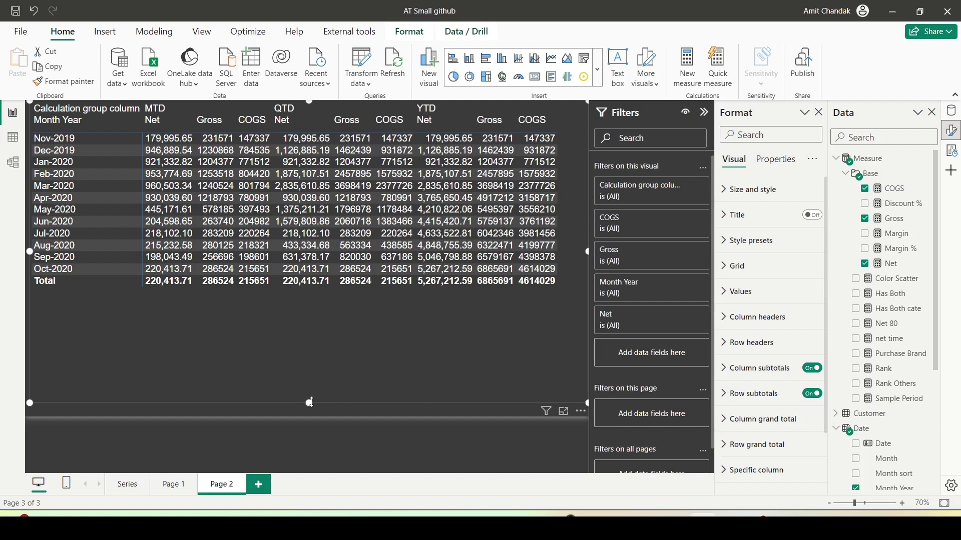
pyautogui.moveTo(310, 402); pyautogui.dragTo(310, 323)
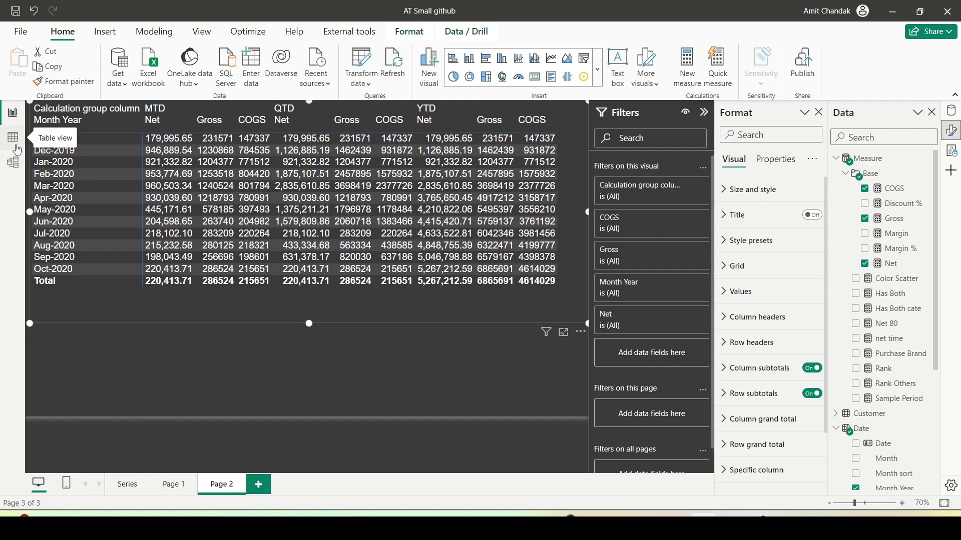
# Step: In Model view, create a new calculation group whose first item is Net, defined as [Net]
pyautogui.click(13, 163)
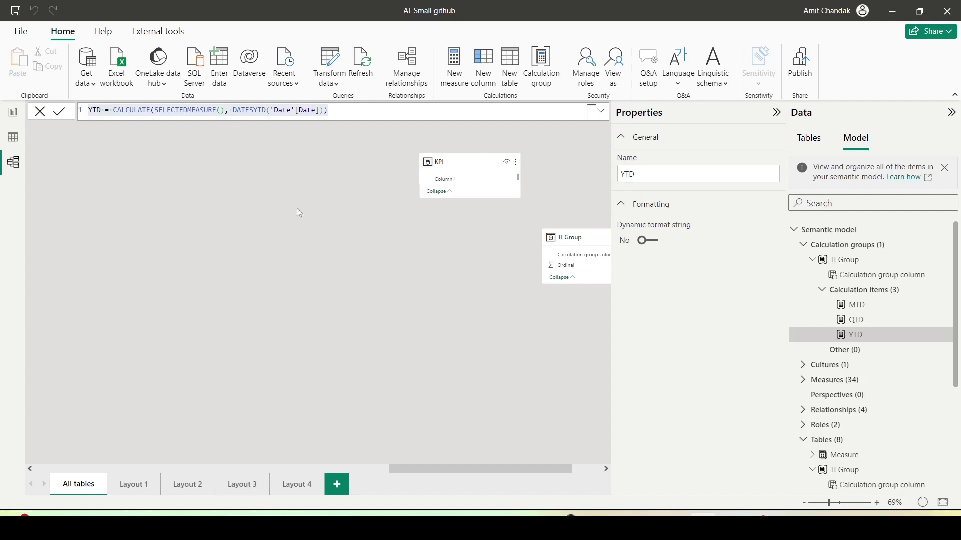
pyautogui.click(839, 246)
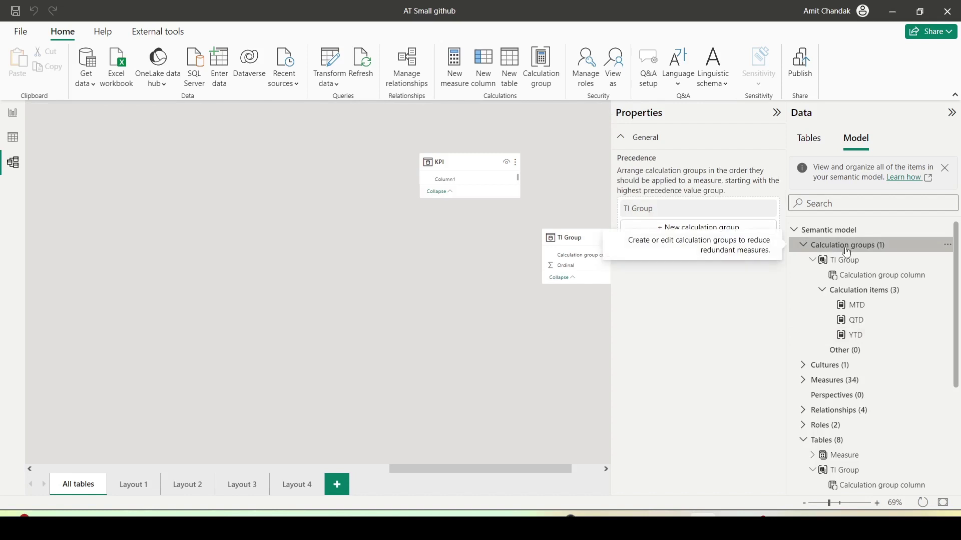
pyautogui.rightClick(847, 252)
pyautogui.click(873, 259)
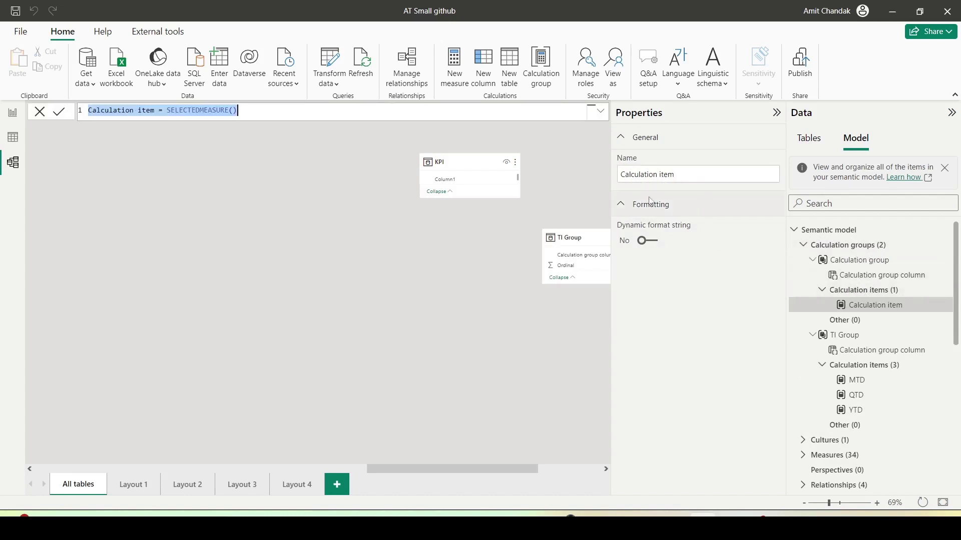
pyautogui.tripleClick(644, 175)
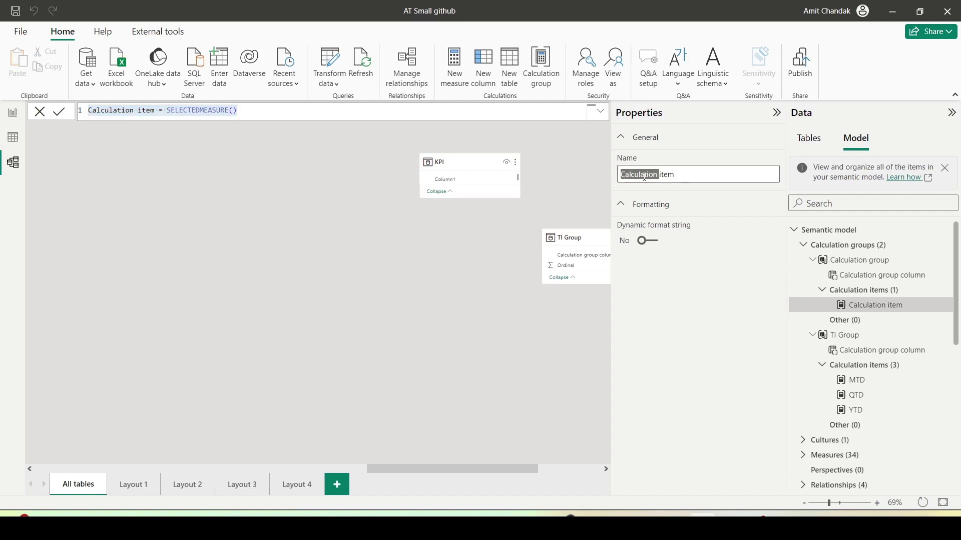
pyautogui.write('Net')
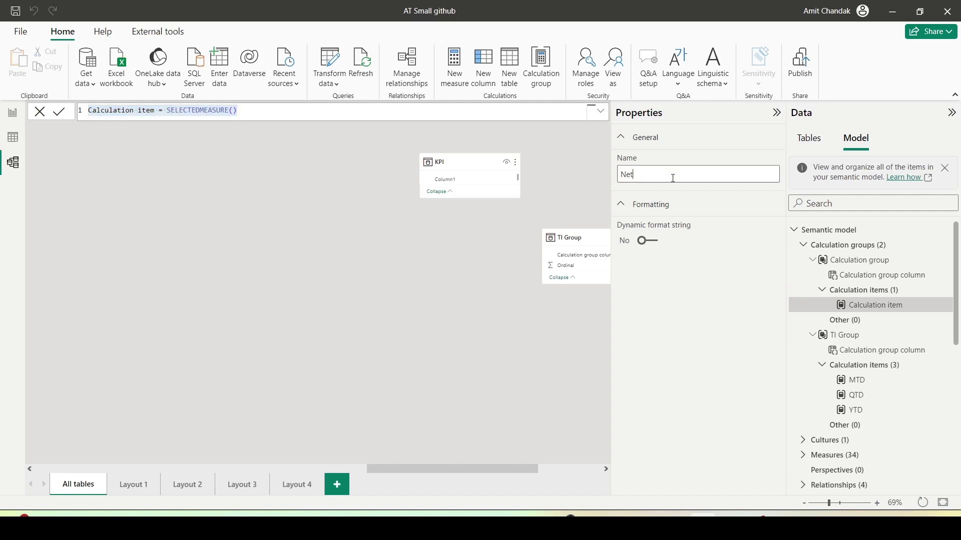
pyautogui.click(295, 112)
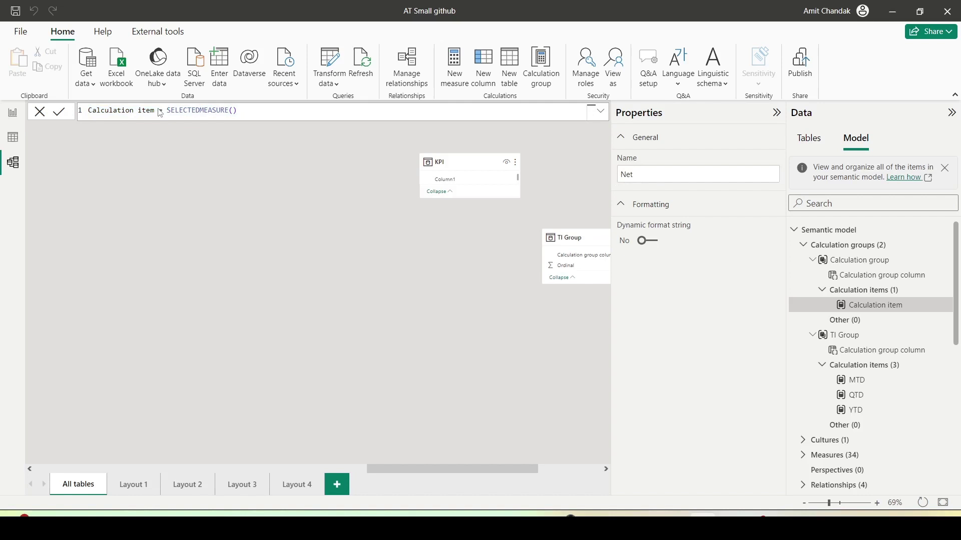
pyautogui.moveTo(111, 110); pyautogui.dragTo(185, 110)
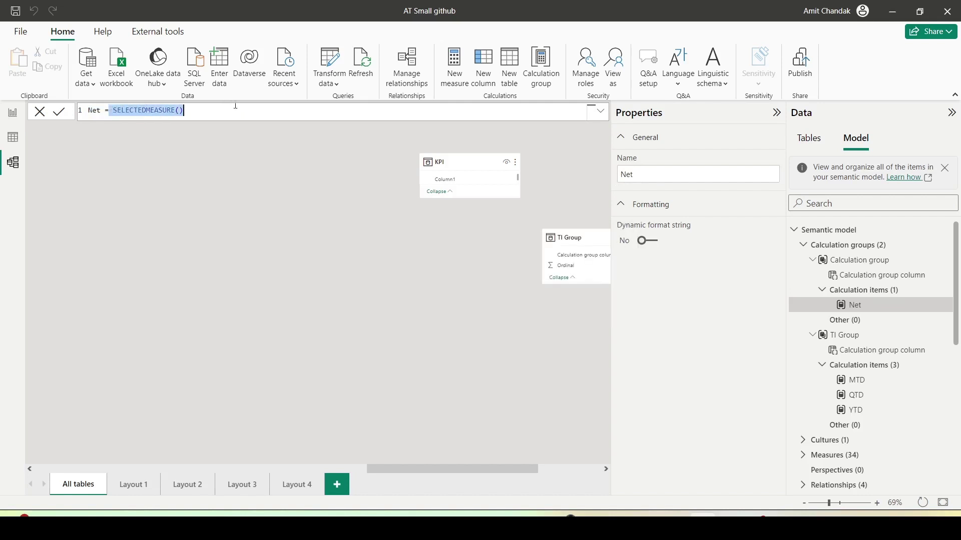
pyautogui.press('BackSpace')
pyautogui.write('[')
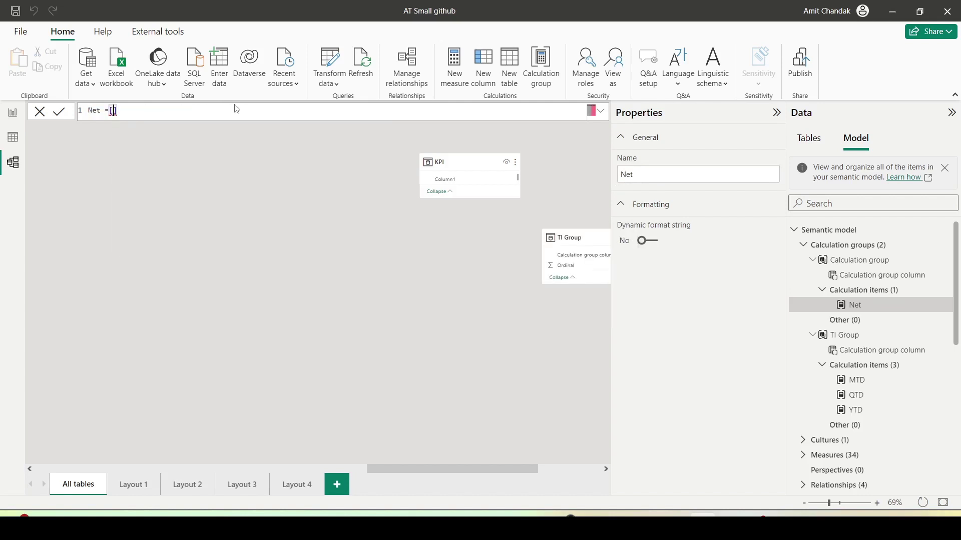
pyautogui.write('Net')
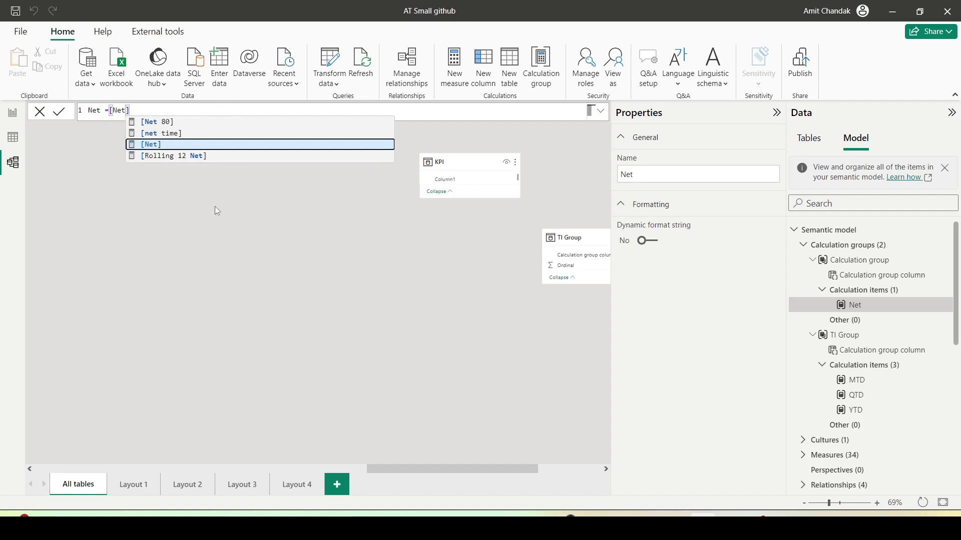
pyautogui.press('Return')
pyautogui.press('Return')
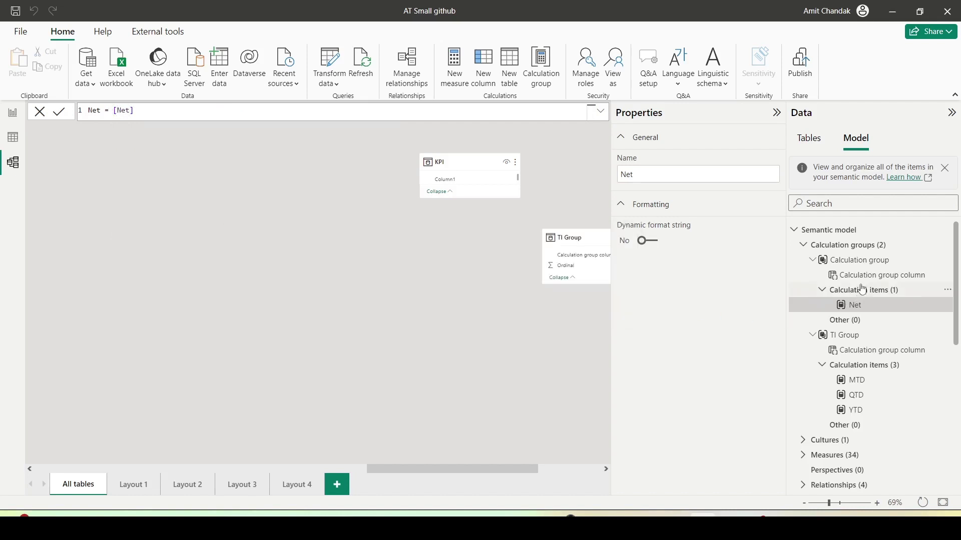
# Step: Rename the group to Measuregroup and its column to MeasureSet, then check the Net item formula
pyautogui.click(860, 259)
pyautogui.click(694, 175)
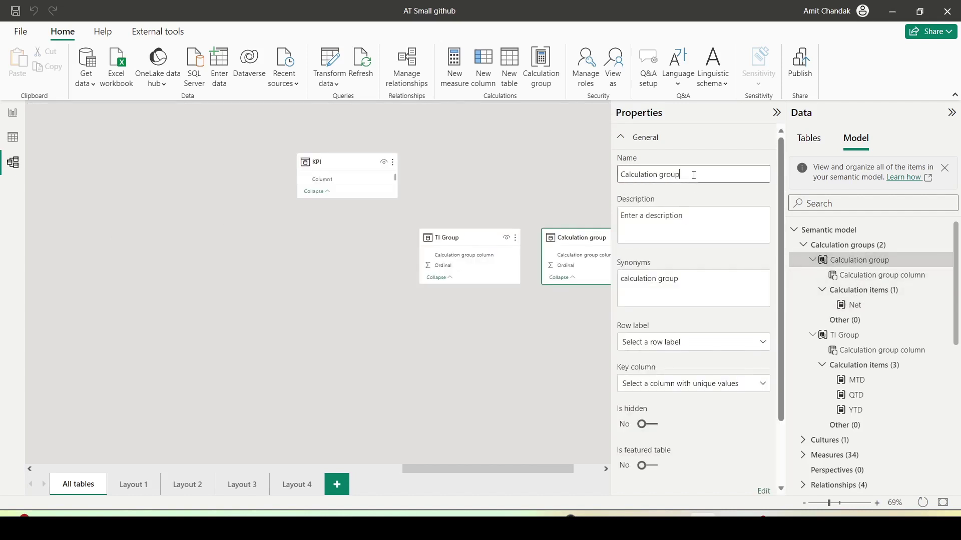
pyautogui.doubleClick(638, 175)
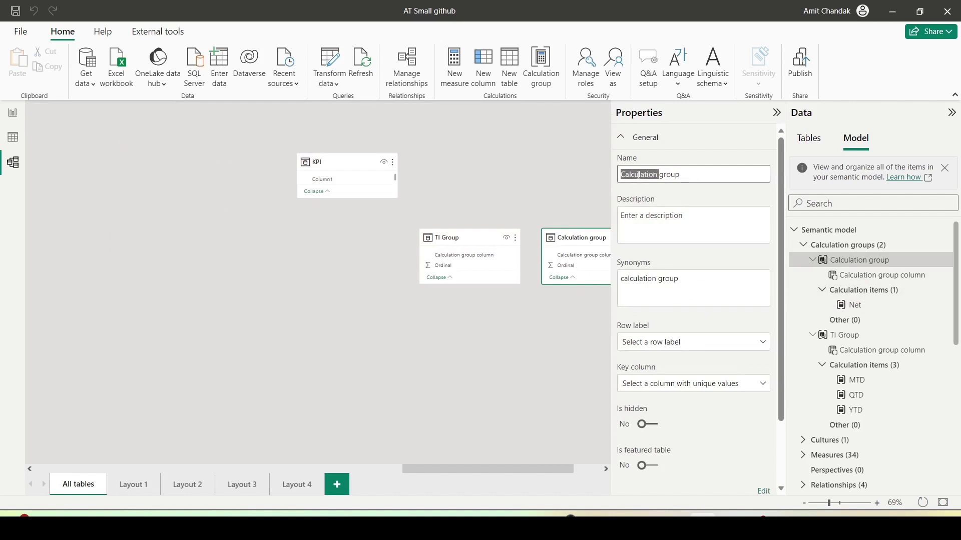
pyautogui.write('Measure')
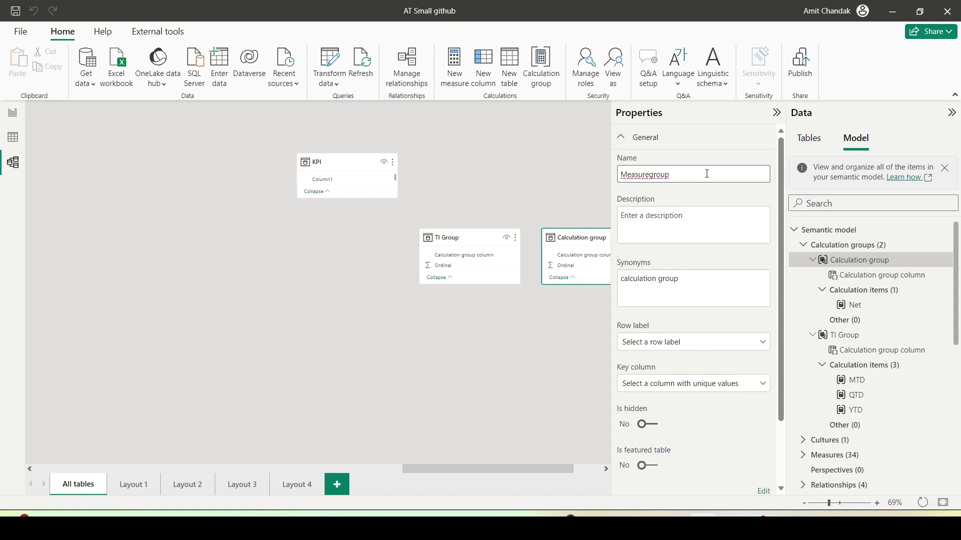
pyautogui.click(849, 278)
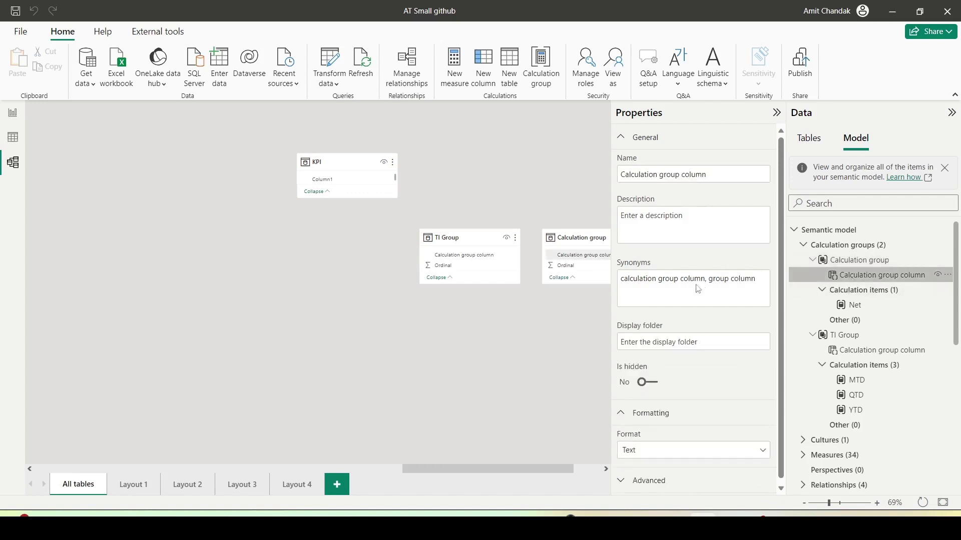
pyautogui.tripleClick(655, 174)
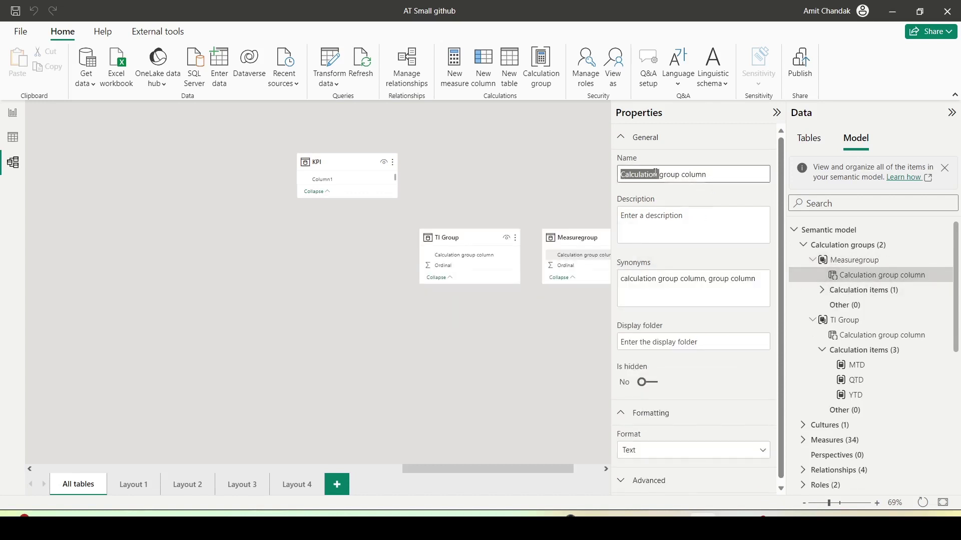
pyautogui.write('Measure')
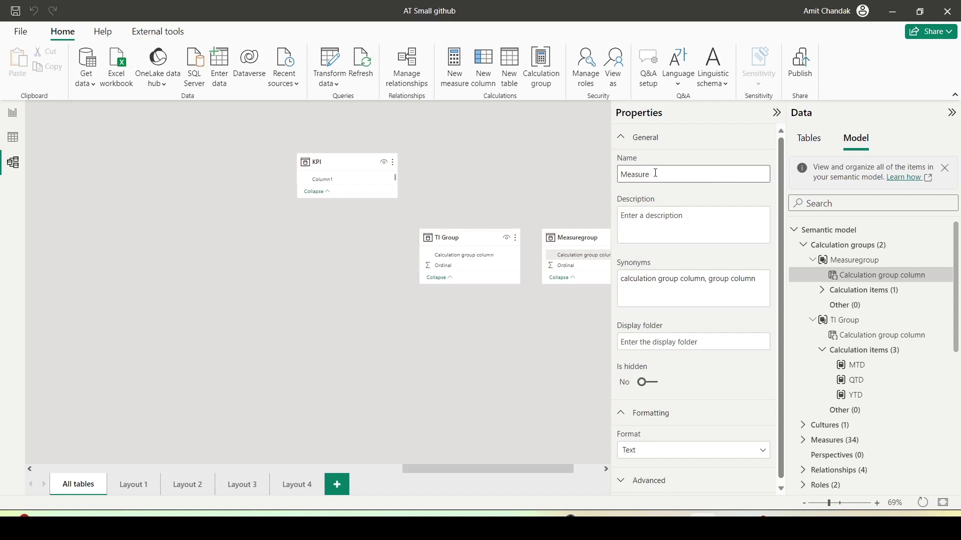
pyautogui.write('Set')
pyautogui.click(651, 220)
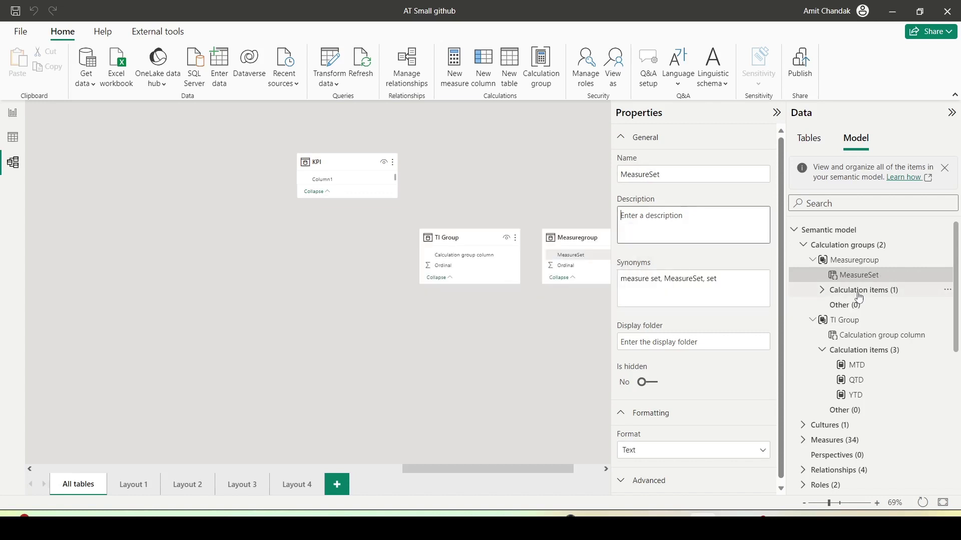
pyautogui.click(823, 290)
pyautogui.click(860, 303)
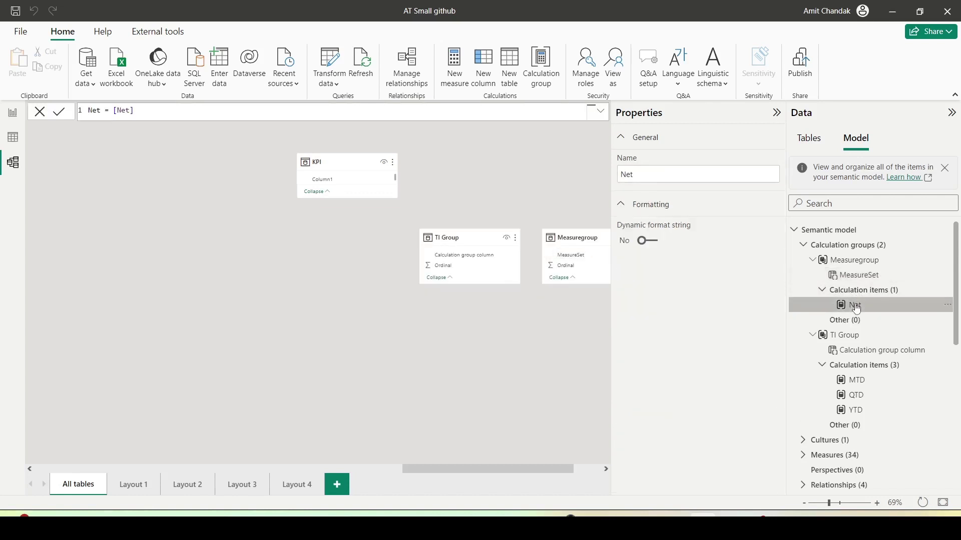
# Step: Add a Gross calculation item to Measuregroup with the formula [Gross]
pyautogui.click(863, 290)
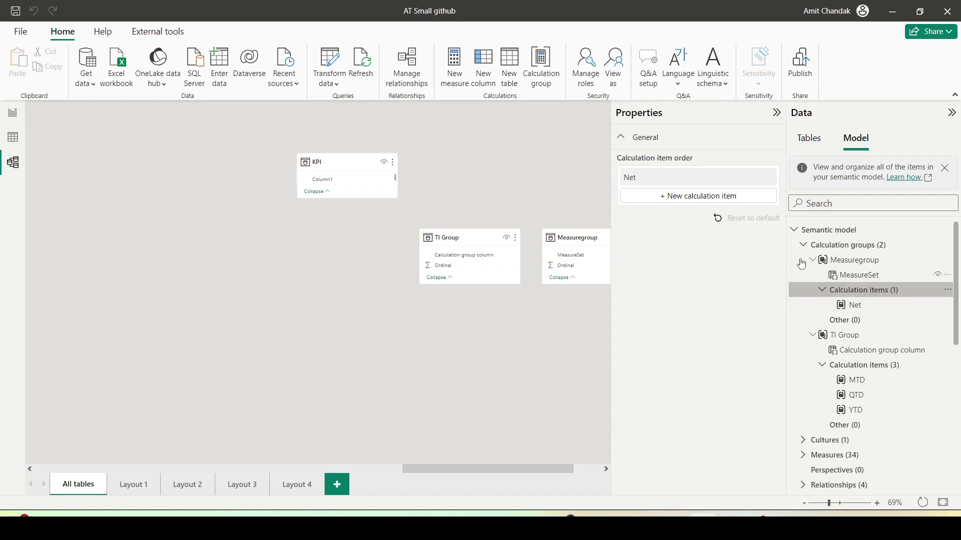
pyautogui.click(700, 196)
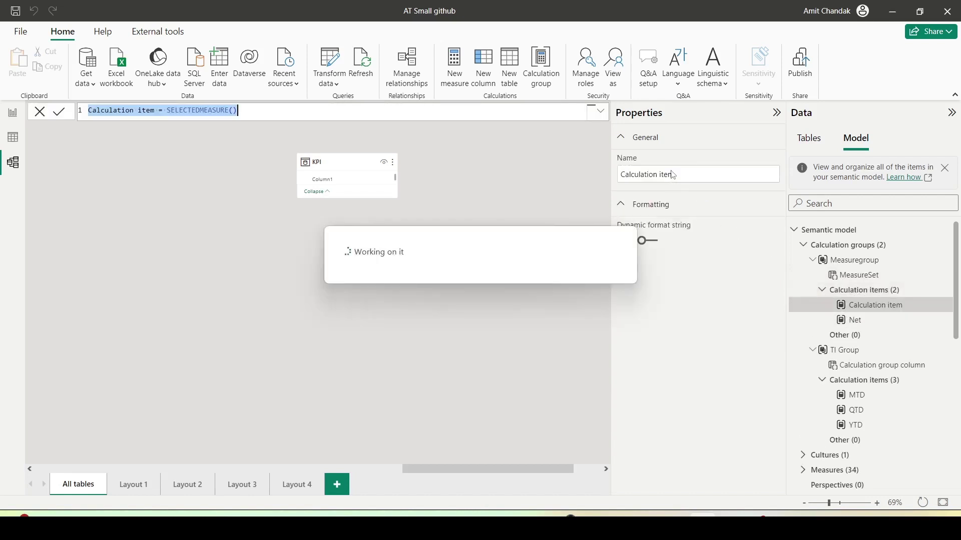
pyautogui.tripleClick(631, 175)
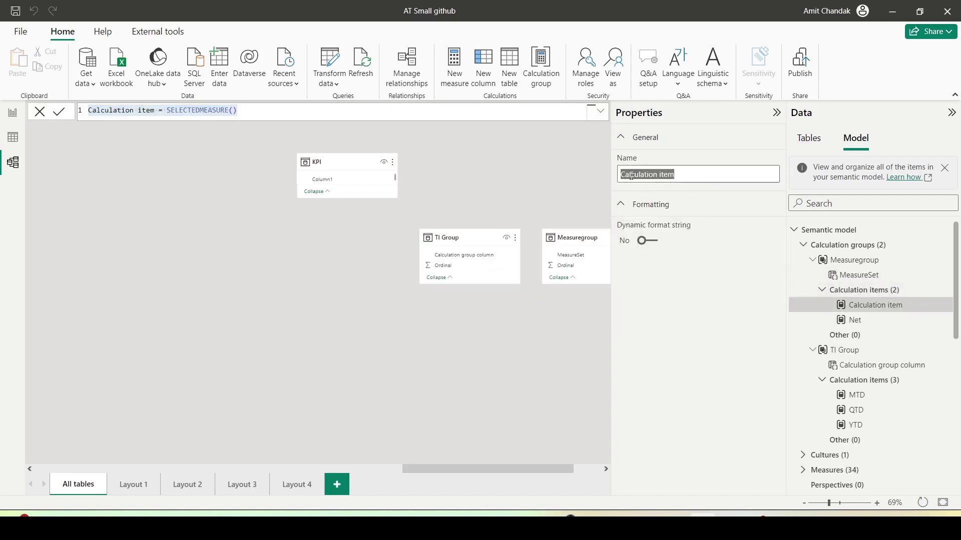
pyautogui.write('Gross')
pyautogui.press('Return')
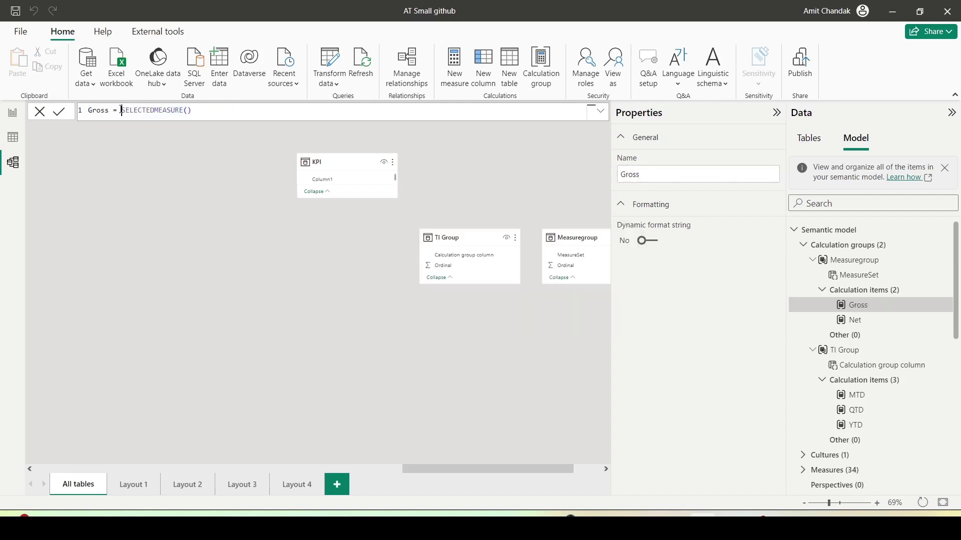
pyautogui.moveTo(121, 110); pyautogui.dragTo(217, 111)
pyautogui.write('[Gross]')
# Step: Add a COGS calculation item to Measuregroup with the formula [COGS]
pyautogui.click(866, 292)
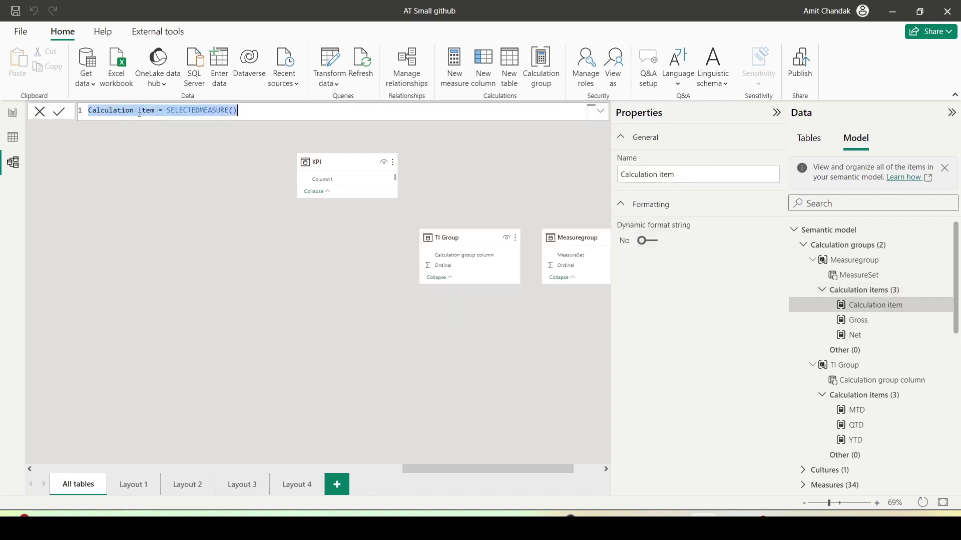
pyautogui.click(152, 110)
pyautogui.moveTo(155, 110); pyautogui.dragTo(82, 111)
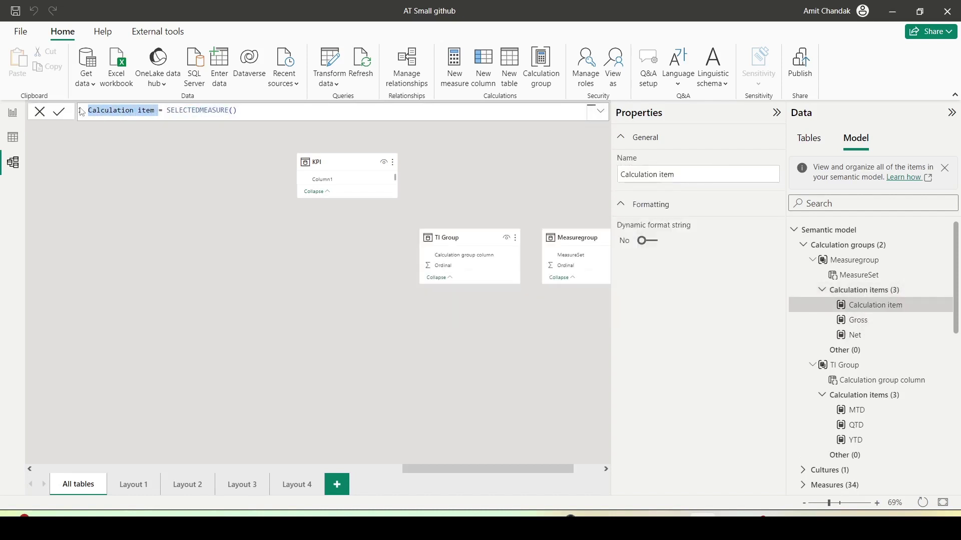
pyautogui.write('COGS')
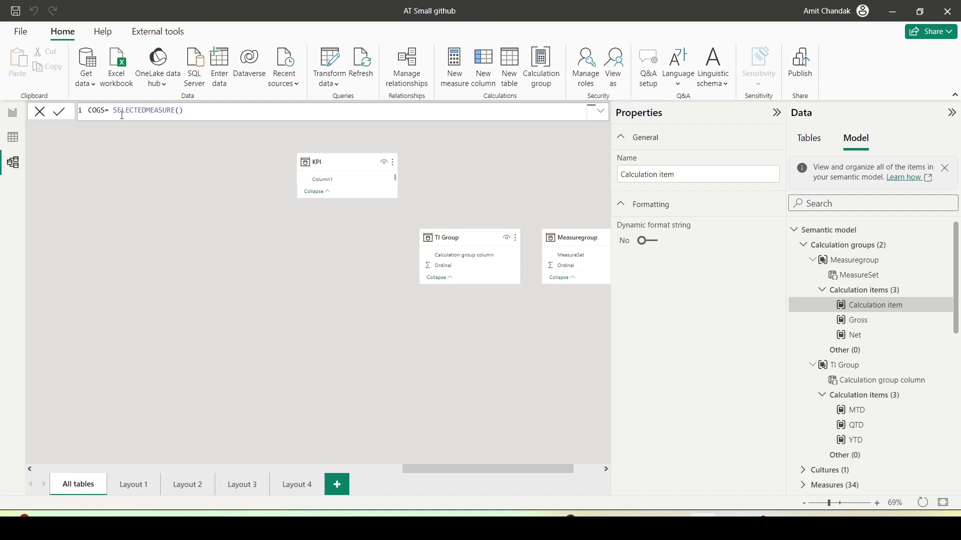
pyautogui.moveTo(114, 111); pyautogui.dragTo(230, 109)
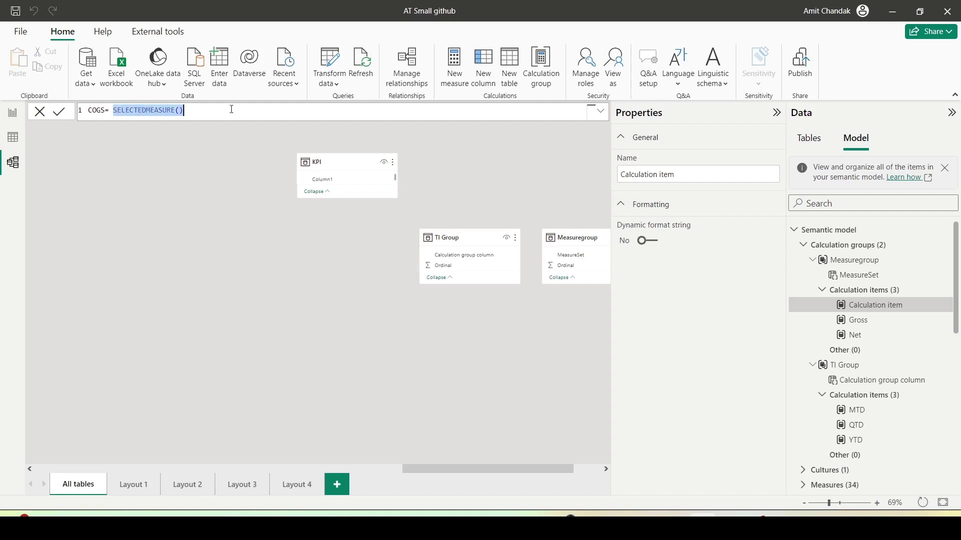
pyautogui.write('[CO')
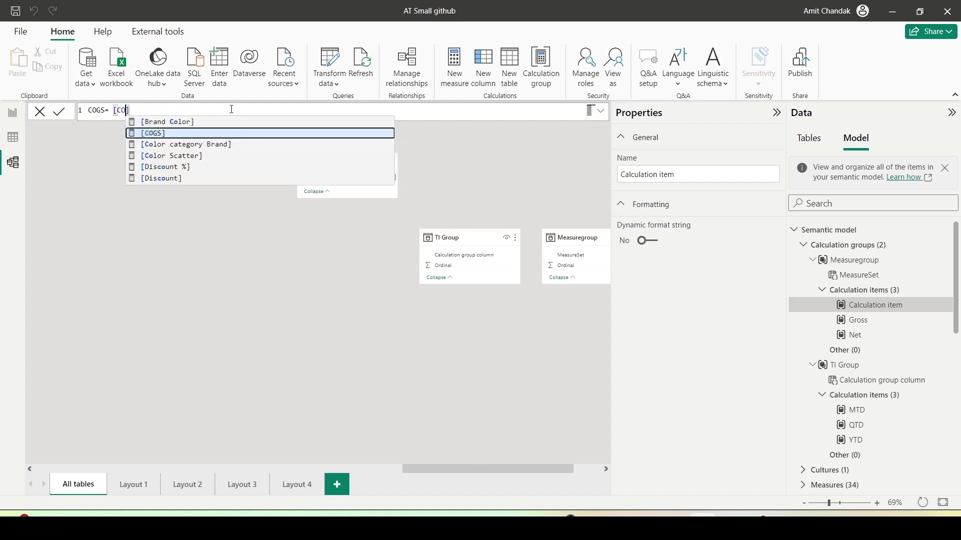
pyautogui.press('Tab')
pyautogui.click(223, 197)
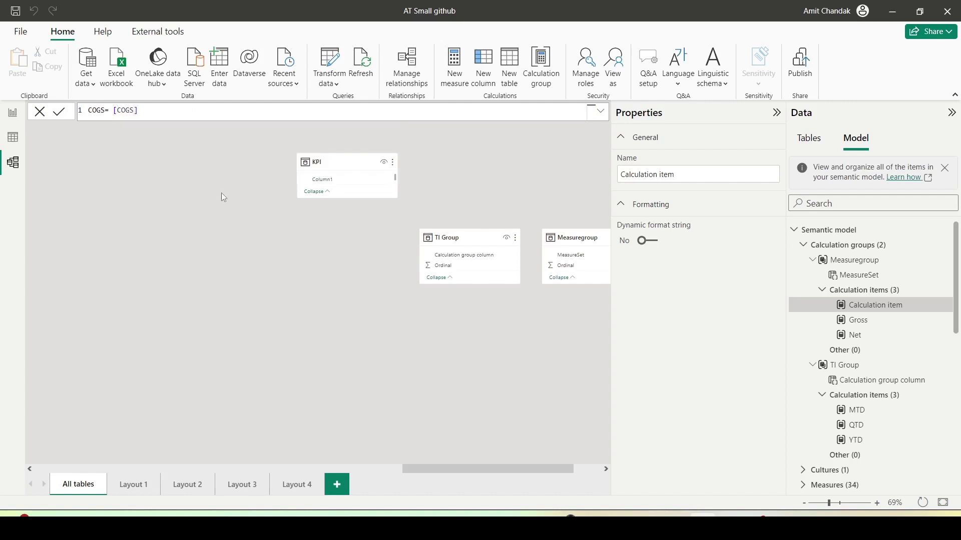
pyautogui.click(850, 248)
# Step: Review the precedence properties of Measuregroup and TI Group
pyautogui.click(853, 260)
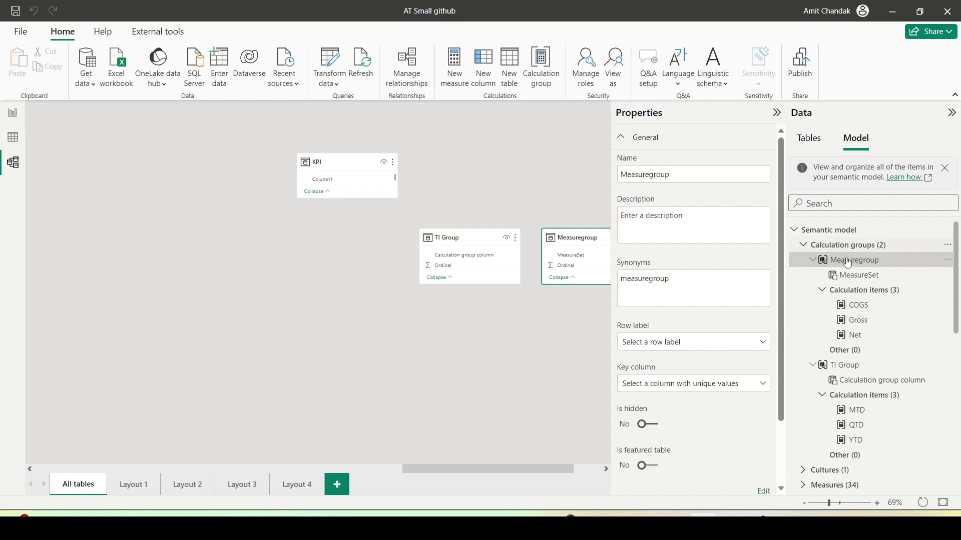
pyautogui.scroll(-1, 707, 346)
pyautogui.scroll(-1, 706, 345)
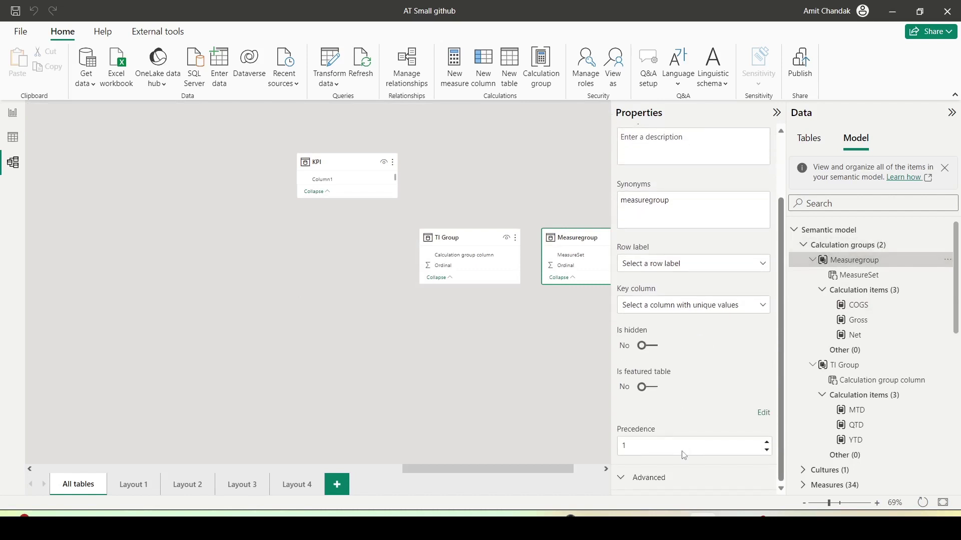
pyautogui.click(845, 367)
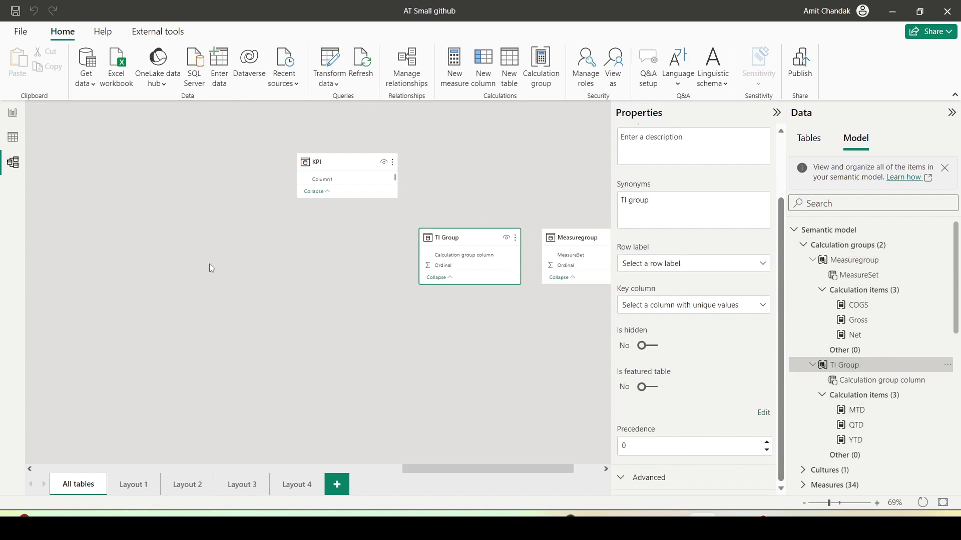
# Step: On the report page, add a slicer below the matrix using Measuregroup's MeasureSet field
pyautogui.click(13, 113)
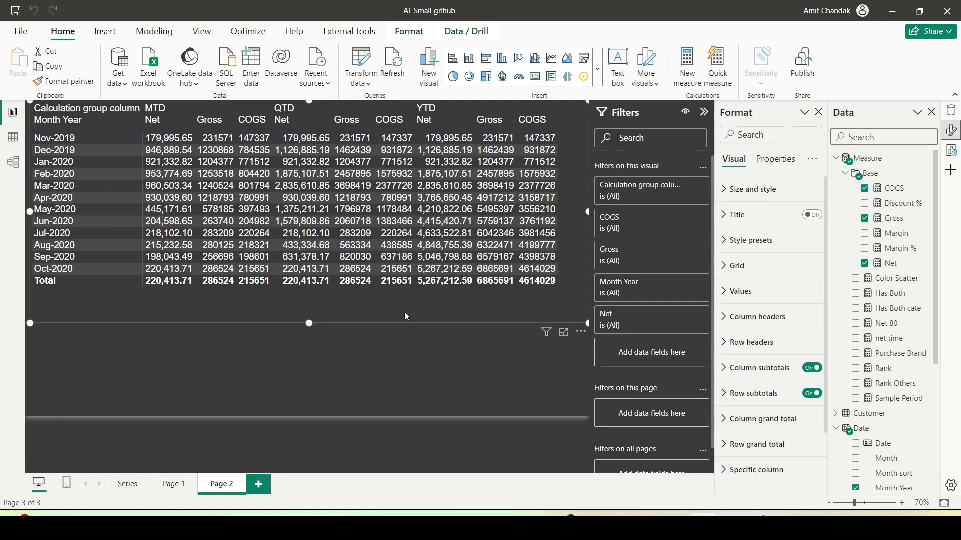
pyautogui.click(435, 373)
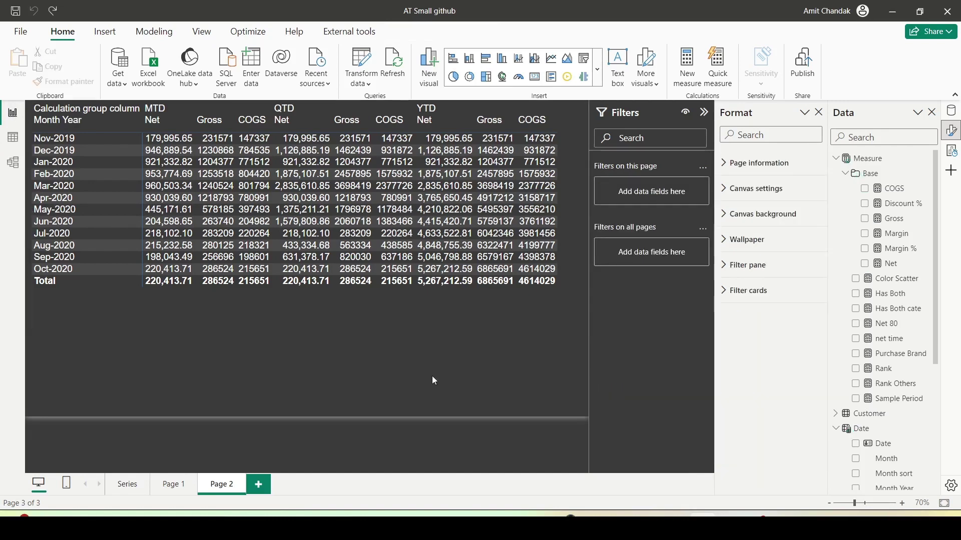
pyautogui.click(589, 63)
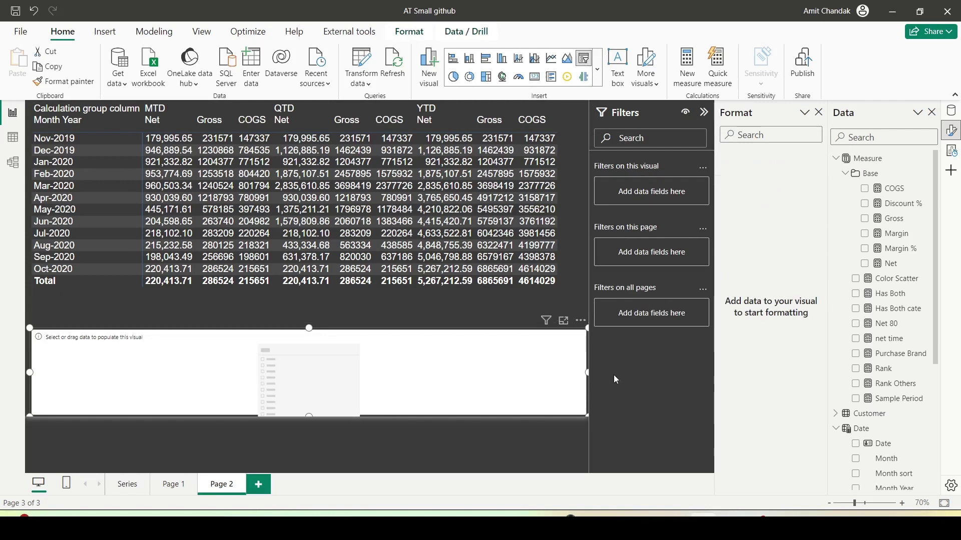
pyautogui.scroll(-5, 887, 367)
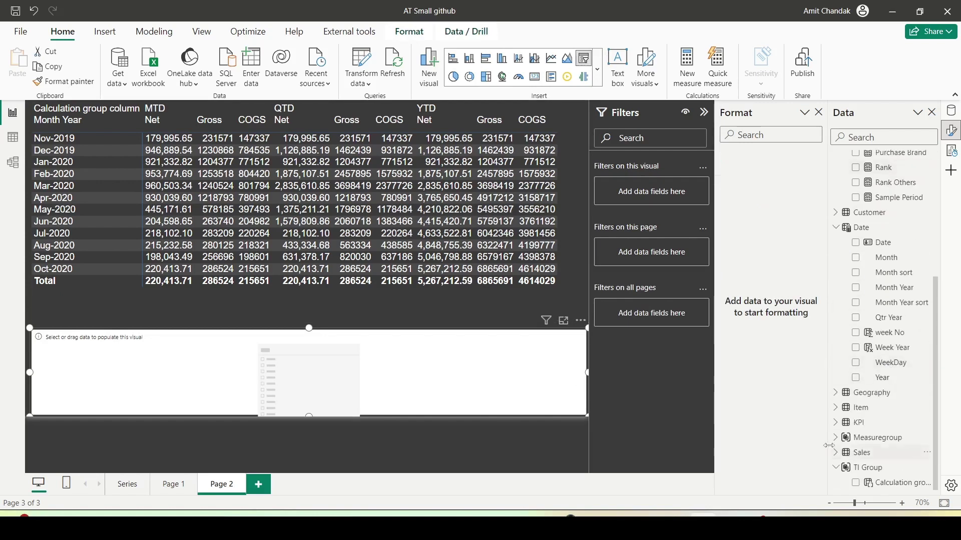
pyautogui.click(836, 438)
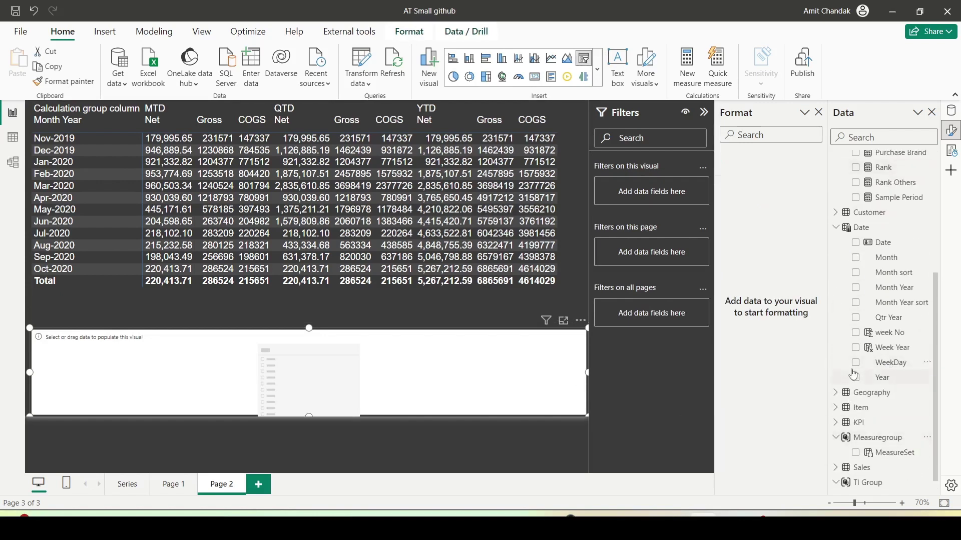
pyautogui.moveTo(887, 434); pyautogui.dragTo(323, 356)
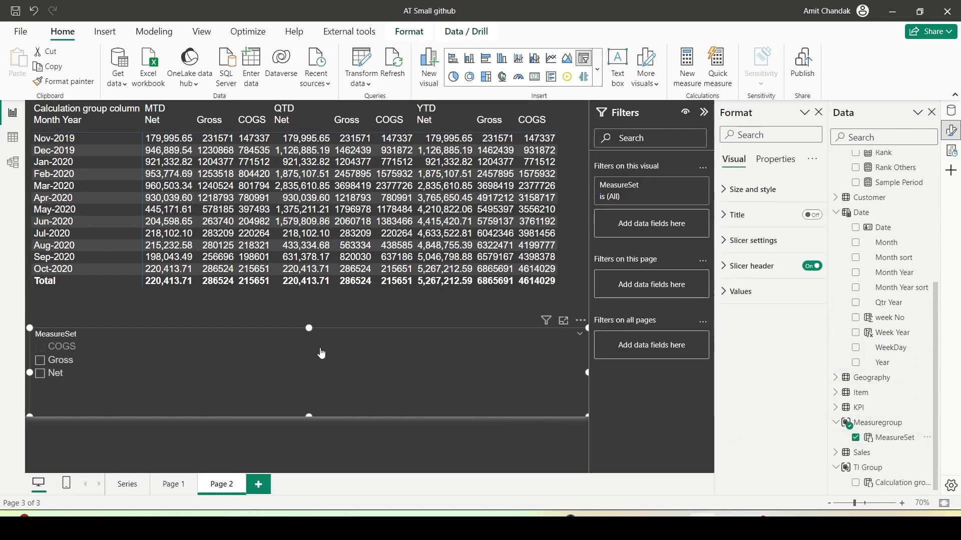
pyautogui.click(510, 304)
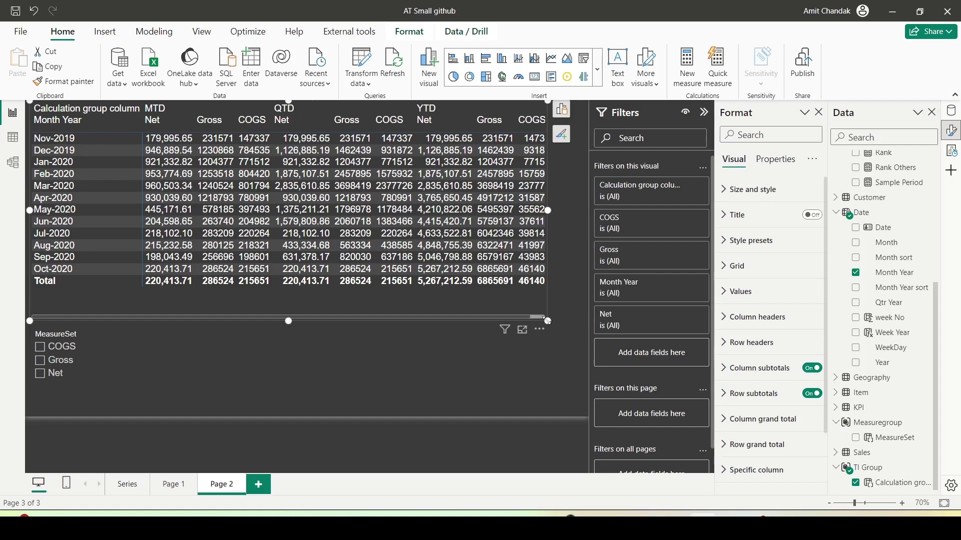
# Step: Add MeasureSet to the matrix columns and remove COGS and Gross, leaving Net as the only value
pyautogui.click(561, 114)
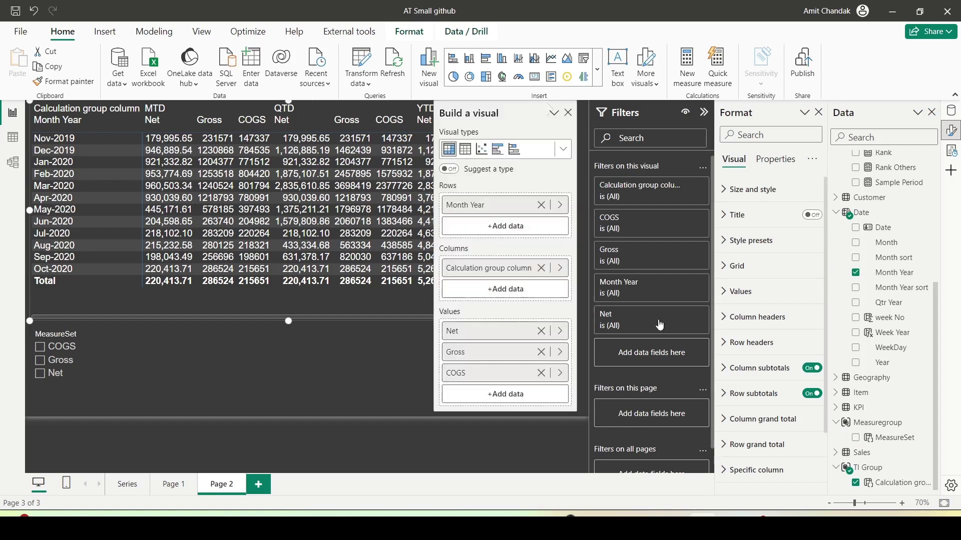
pyautogui.moveTo(895, 438); pyautogui.dragTo(515, 295)
pyautogui.click(540, 394)
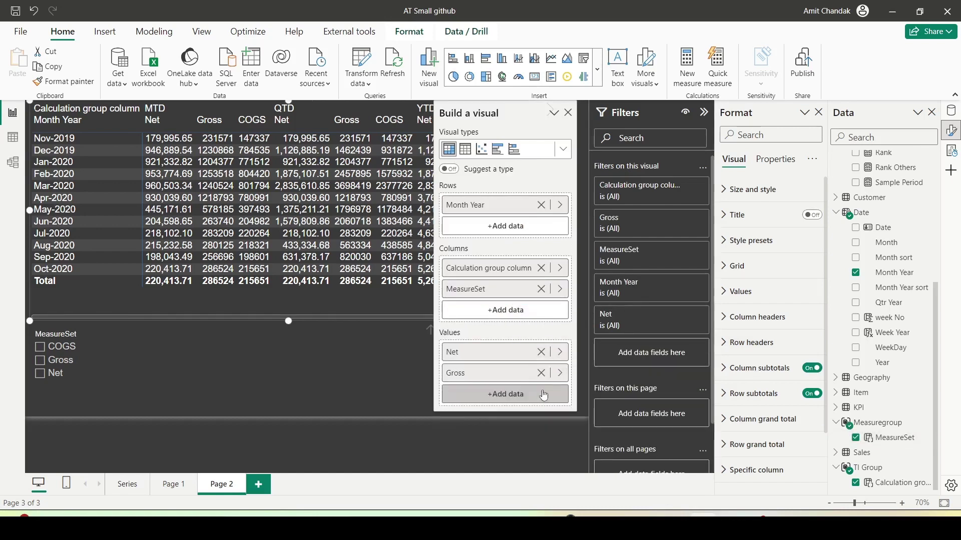
pyautogui.click(541, 373)
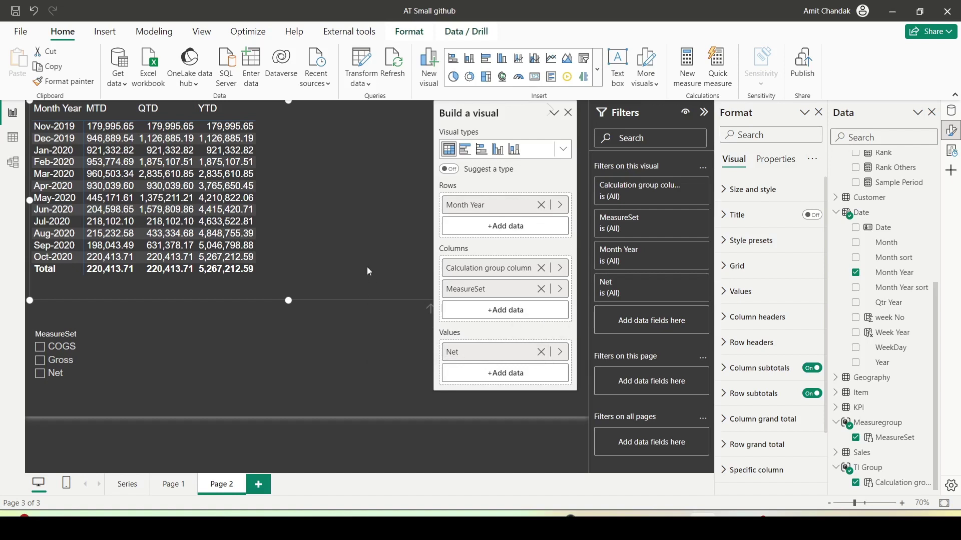
pyautogui.click(567, 112)
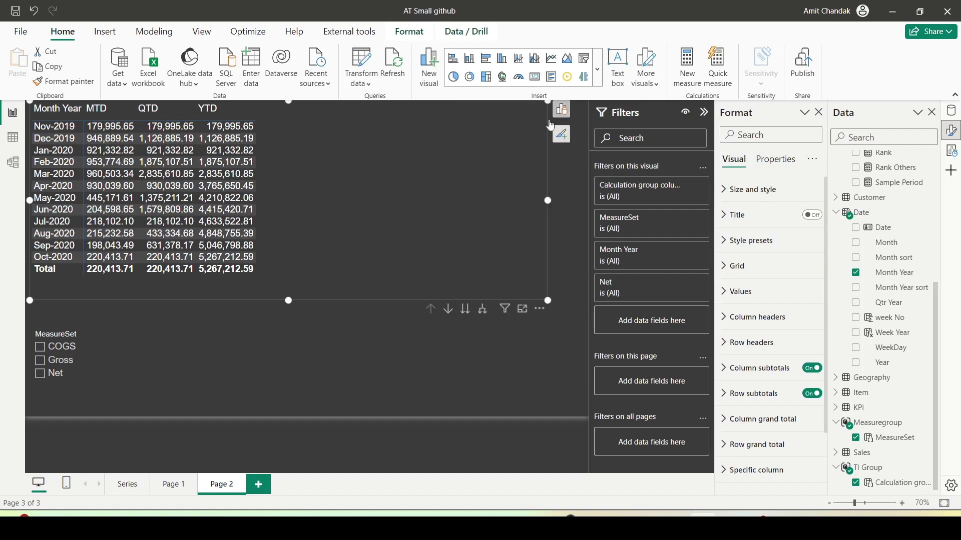
# Step: Expand the matrix columns one level, then switch the MeasureSet slicer among Gross, COGS and Net
pyautogui.click(482, 311)
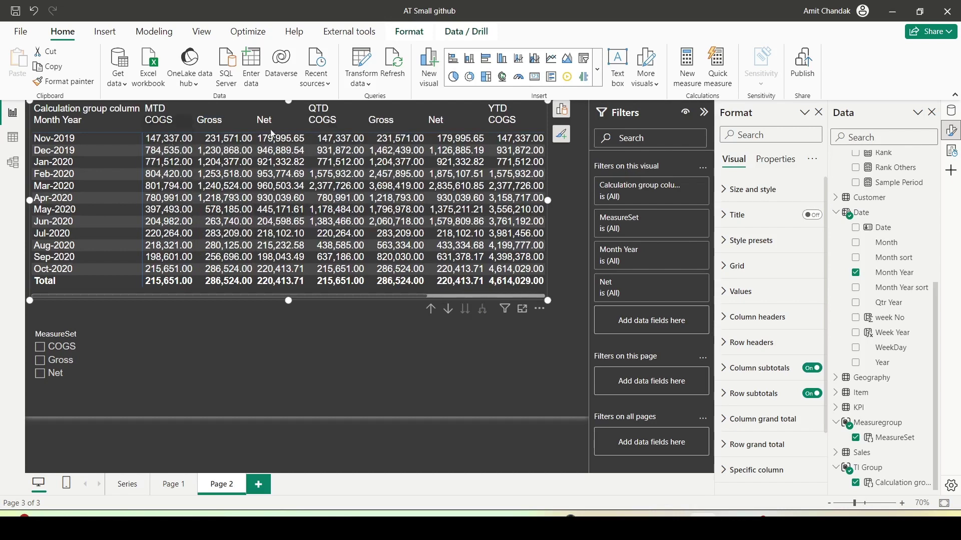
pyautogui.click(40, 360)
pyautogui.click(40, 347)
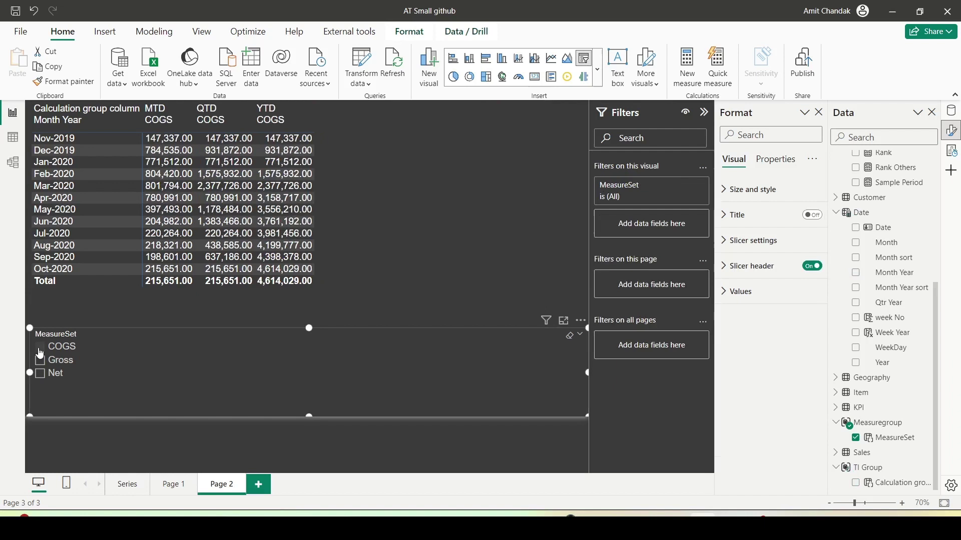
pyautogui.click(41, 379)
pyautogui.click(40, 360)
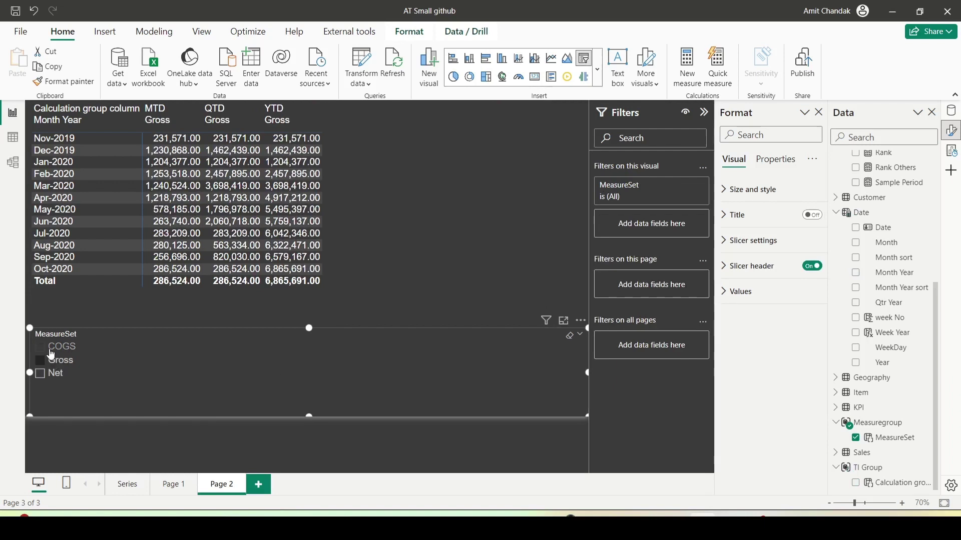
pyautogui.click(55, 371)
pyautogui.click(56, 361)
pyautogui.click(58, 351)
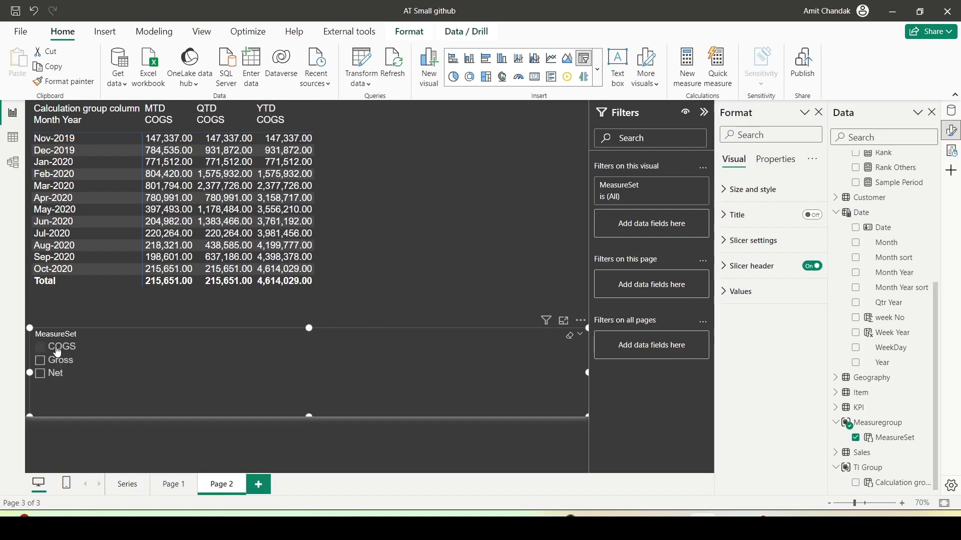
pyautogui.click(56, 361)
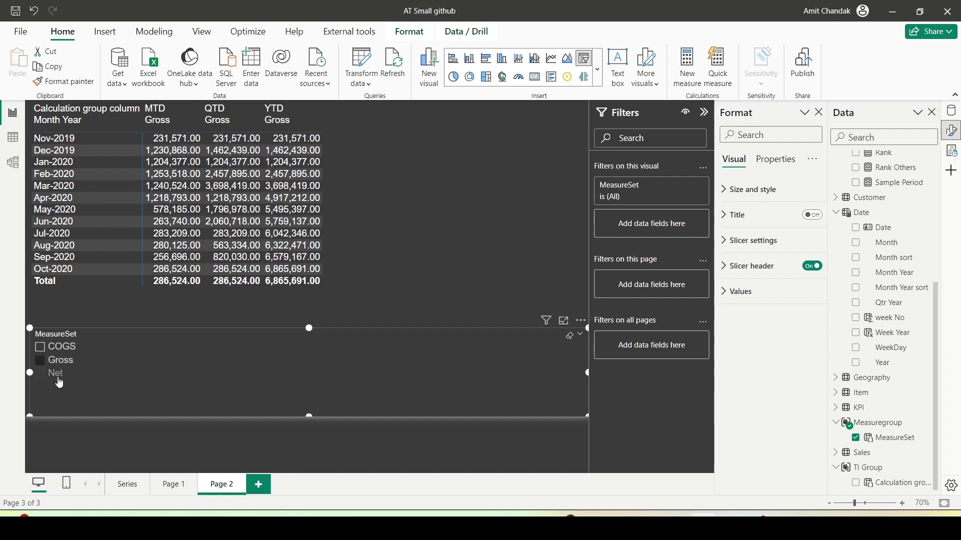
pyautogui.click(56, 373)
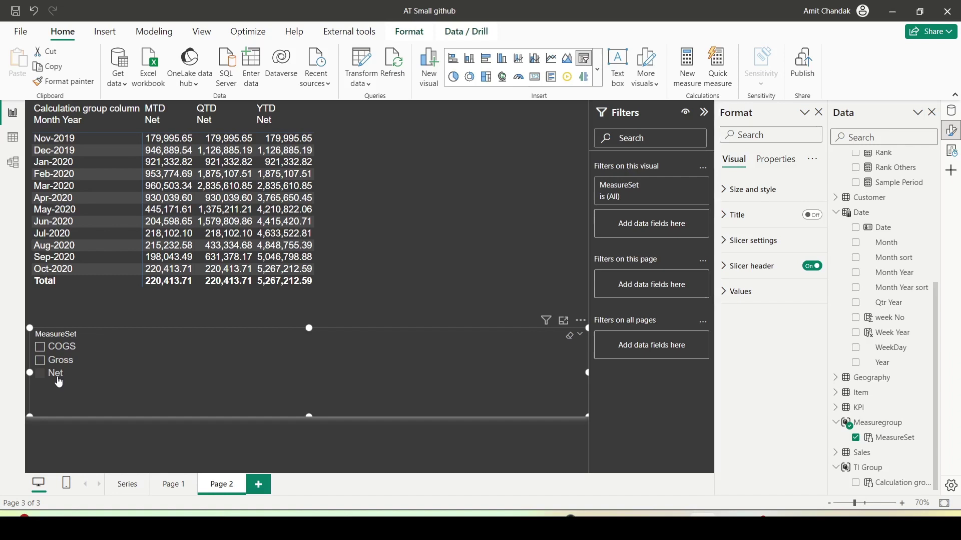
# Step: Select Net in the MeasureSet slicer
pyautogui.click(59, 374)
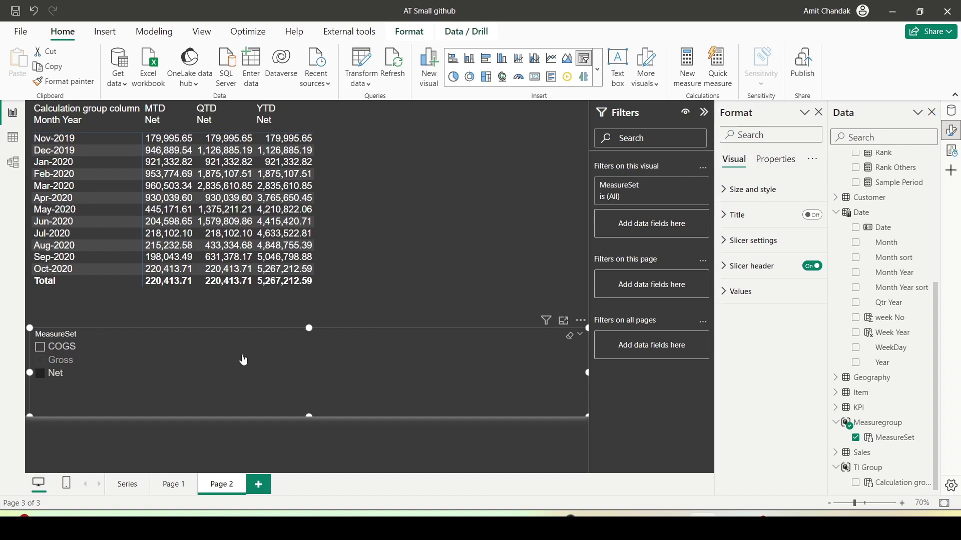